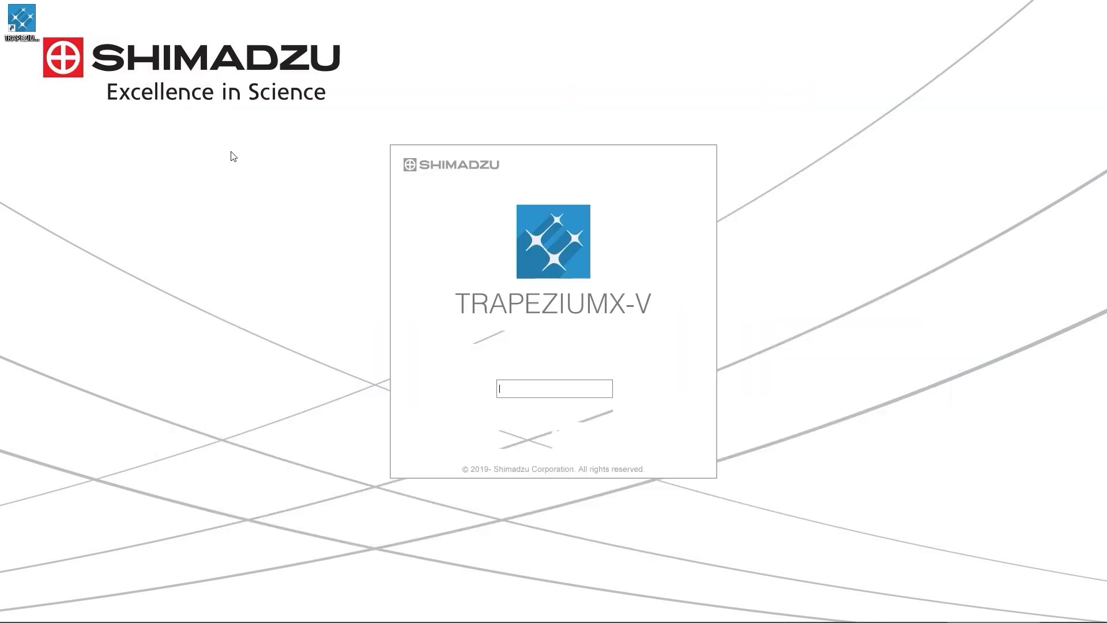
Log in to the admin account by entering the username admin and the account password.
type("admin")
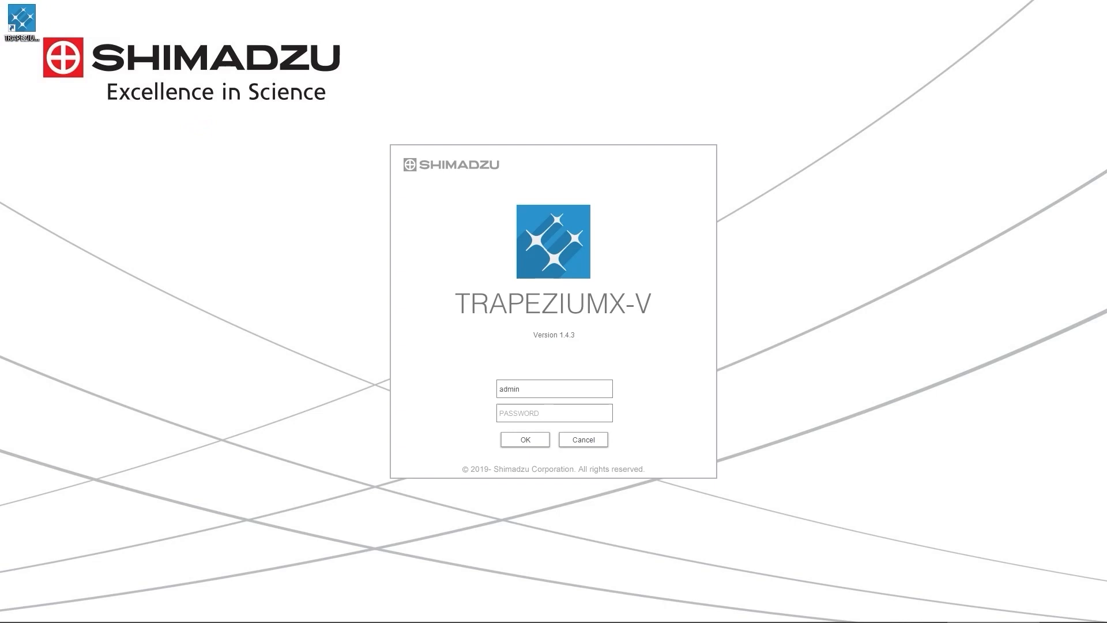
key("Tab")
type("*****")
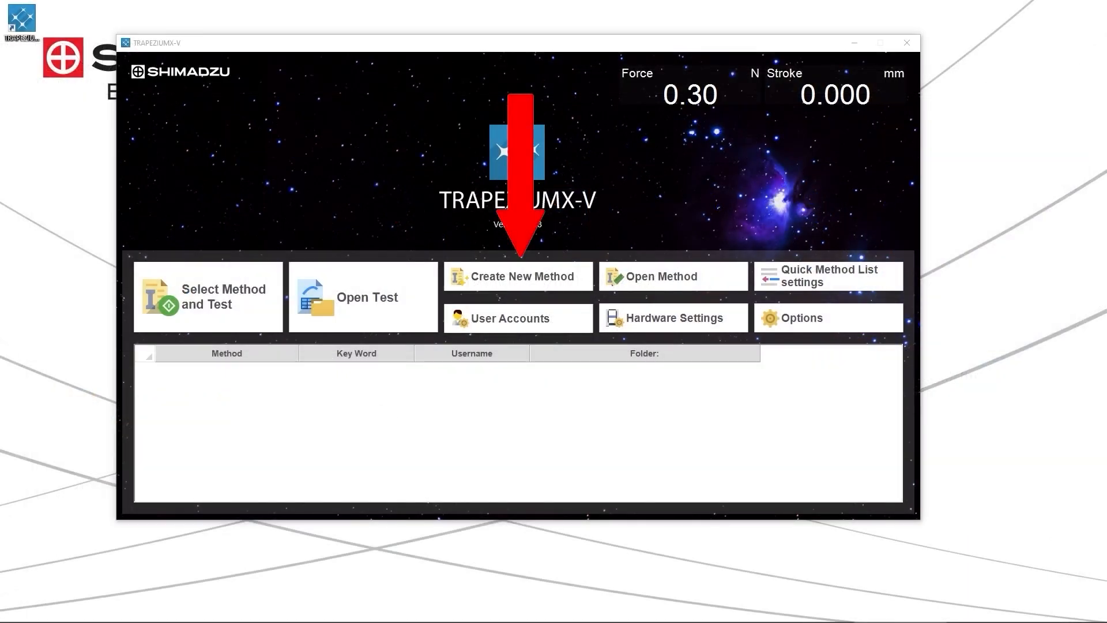
Create a new method with test mode Single and test type Tensile, using the Metric unit system.
left_click(496, 279)
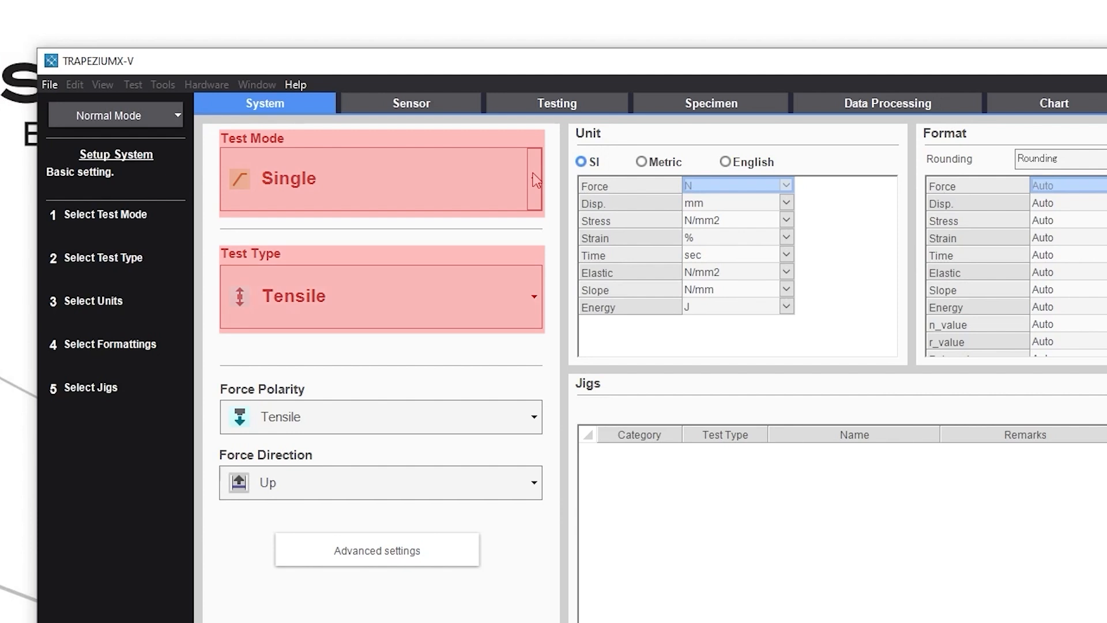
left_click(536, 179)
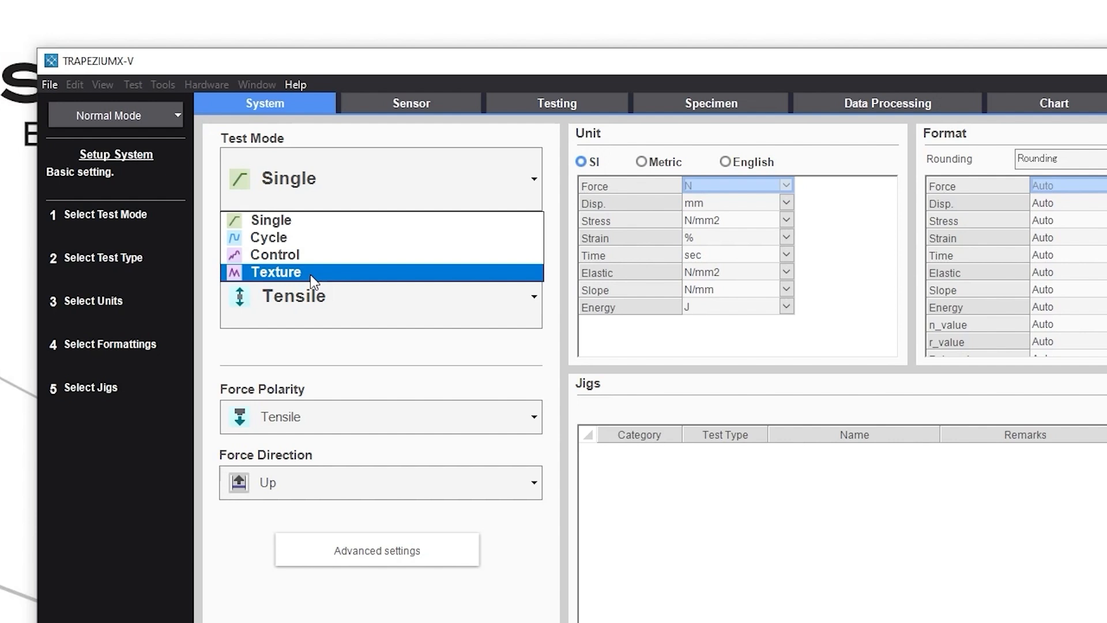
left_click(316, 363)
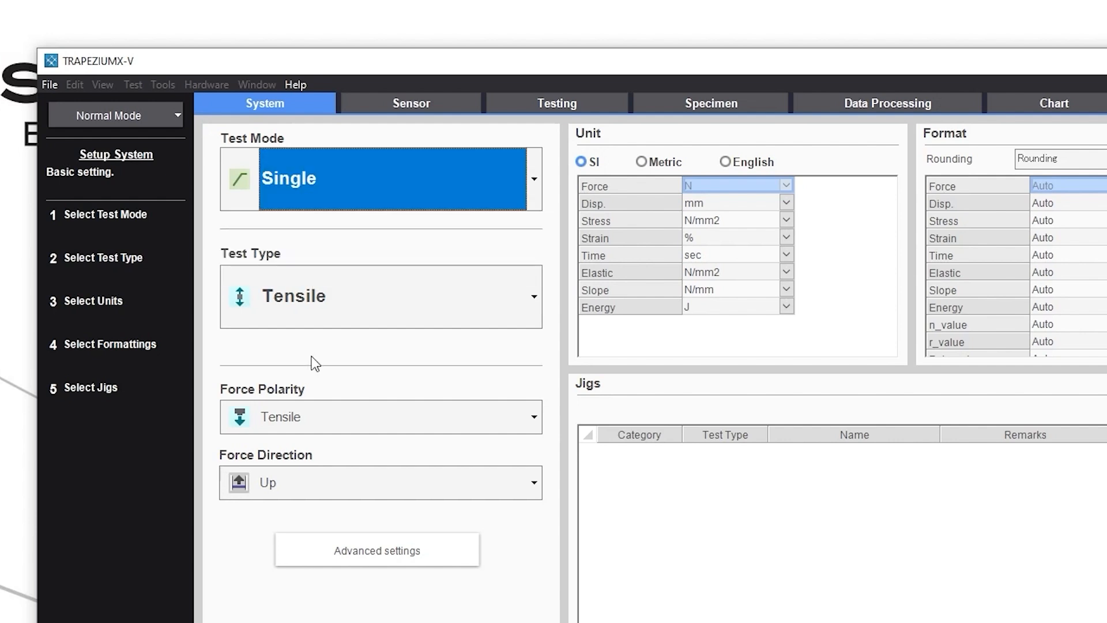
left_click(369, 306)
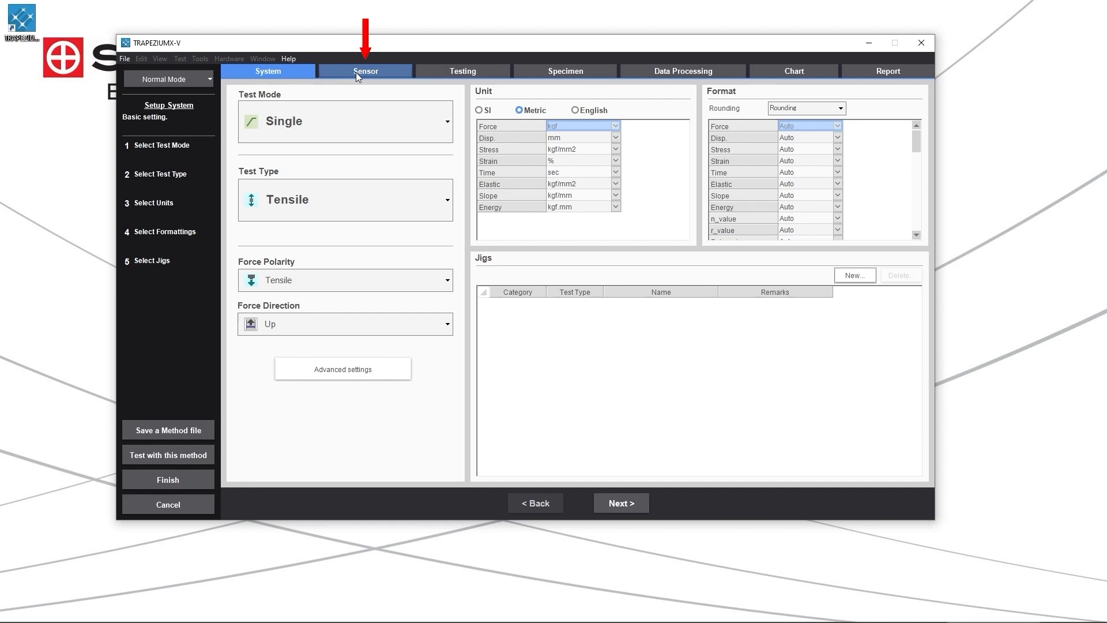
Review the force, extensometer and stroke channel settings in the method's sensor setup.
left_click(355, 73)
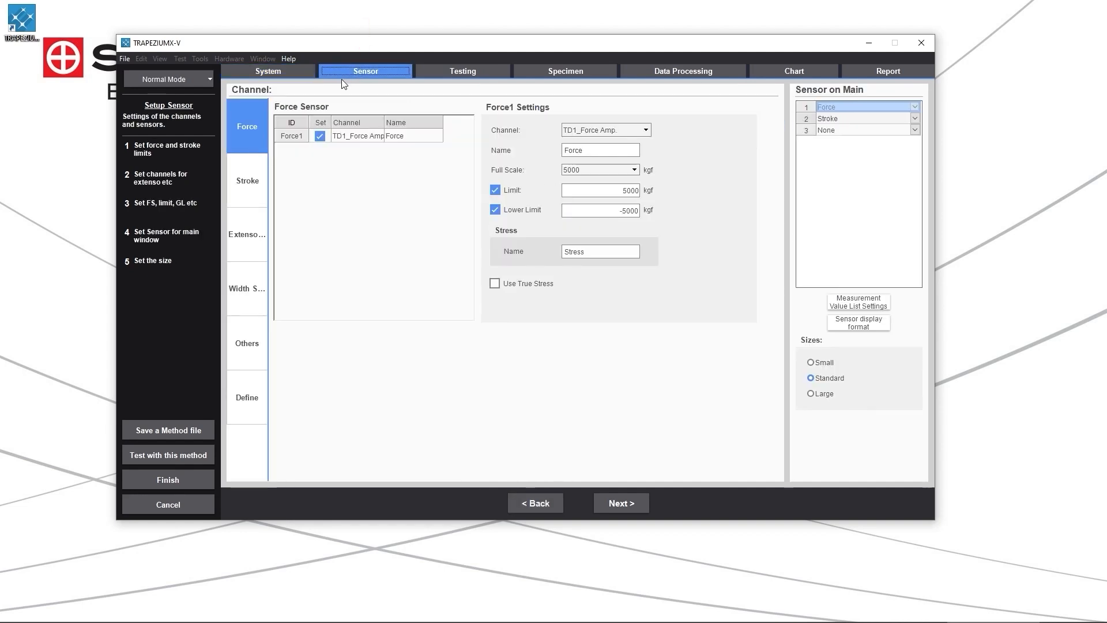
left_click(257, 233)
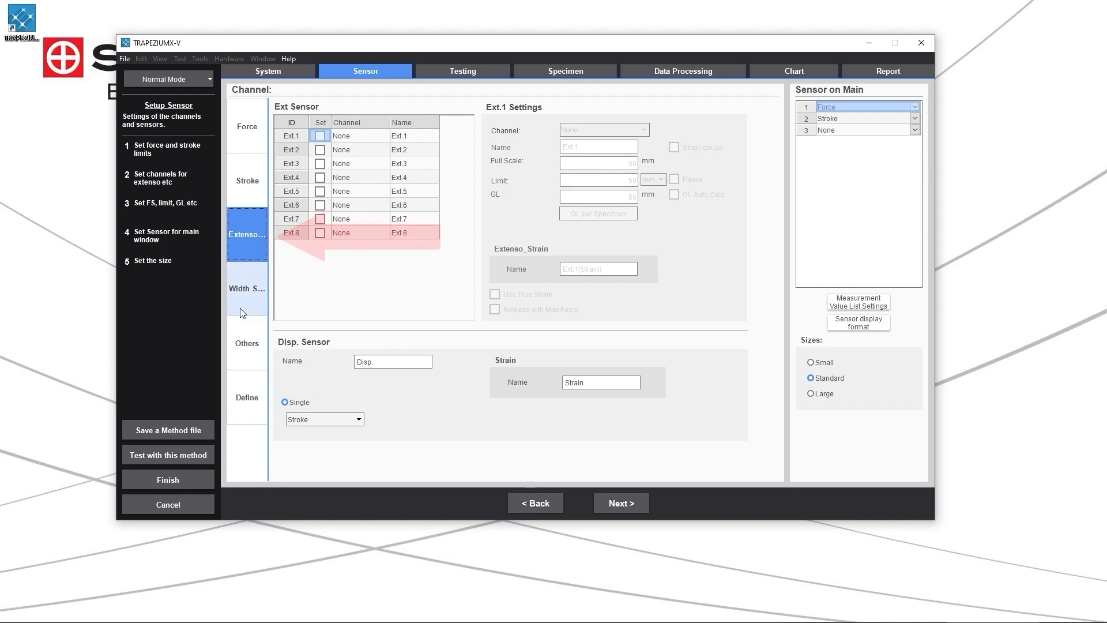
left_click(344, 72)
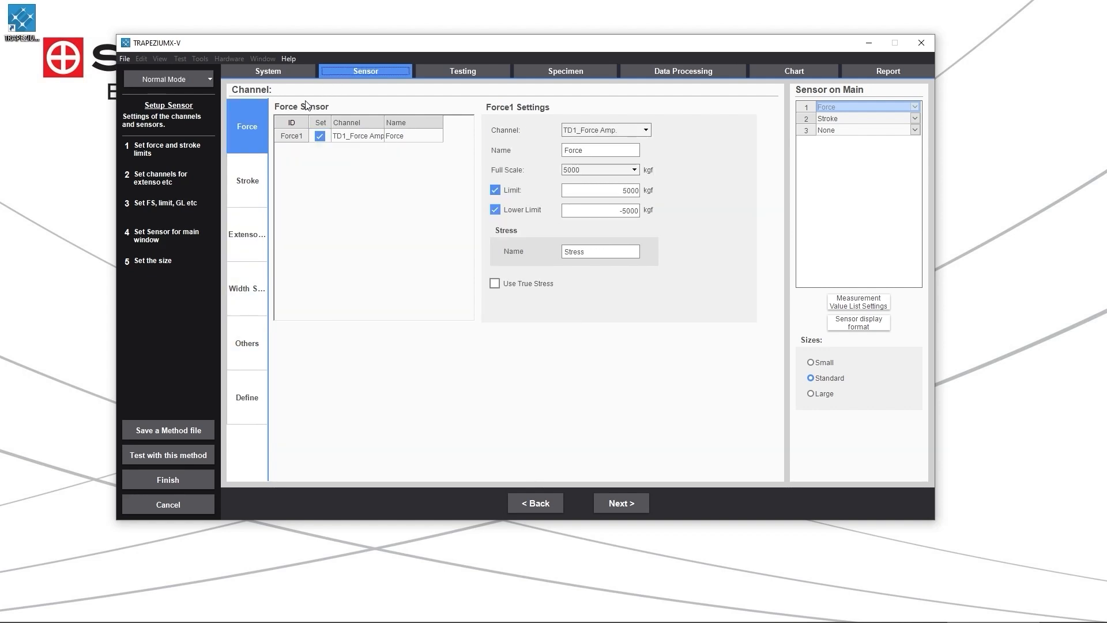
left_click(244, 191)
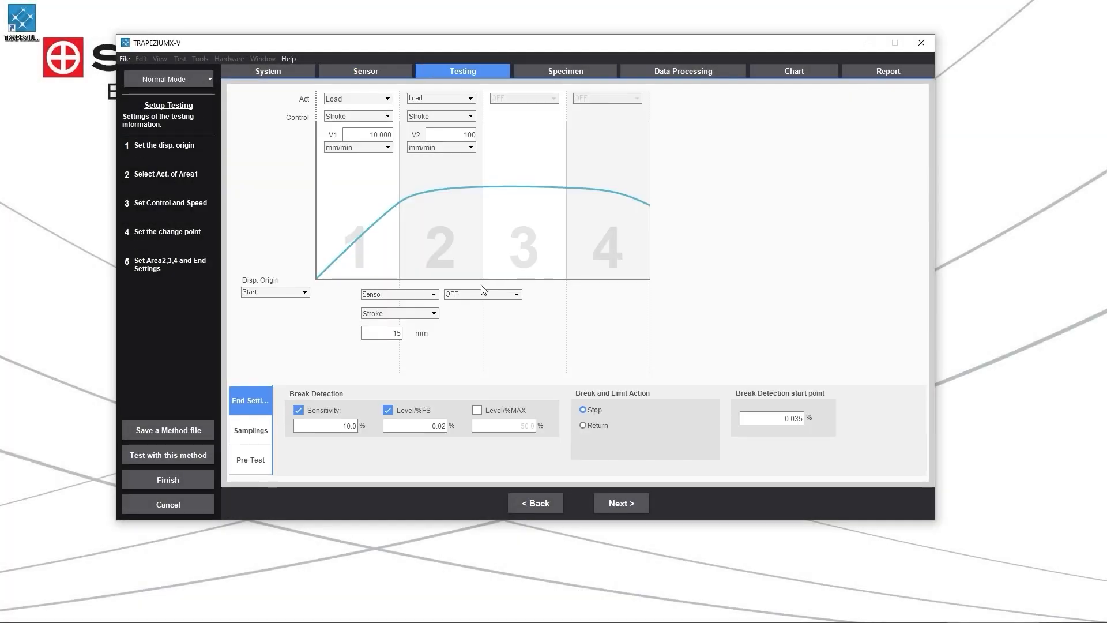
Set the second test area's change point to the Stroke sensor at 30 mm and show the break detection end settings.
left_click(478, 294)
left_click(477, 312)
left_click(471, 333)
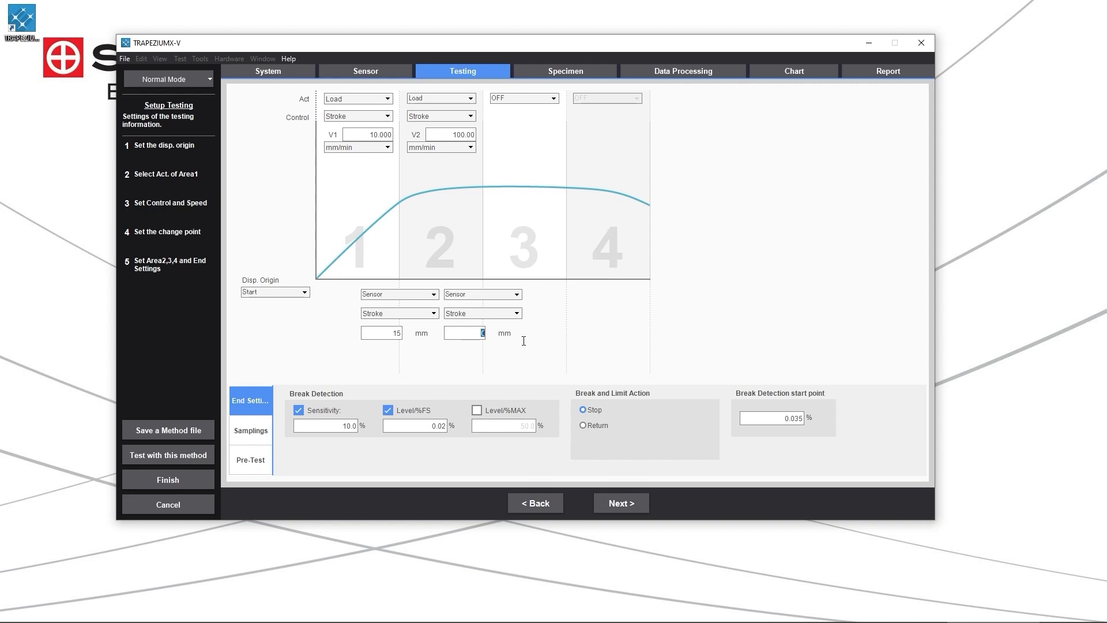
type("30")
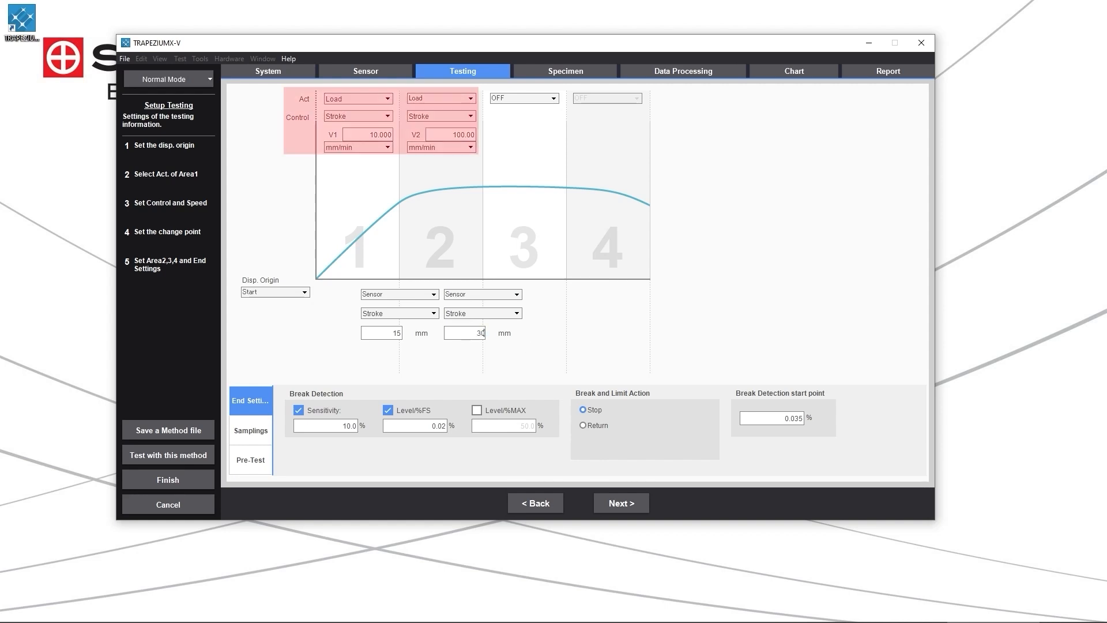
left_click(262, 398)
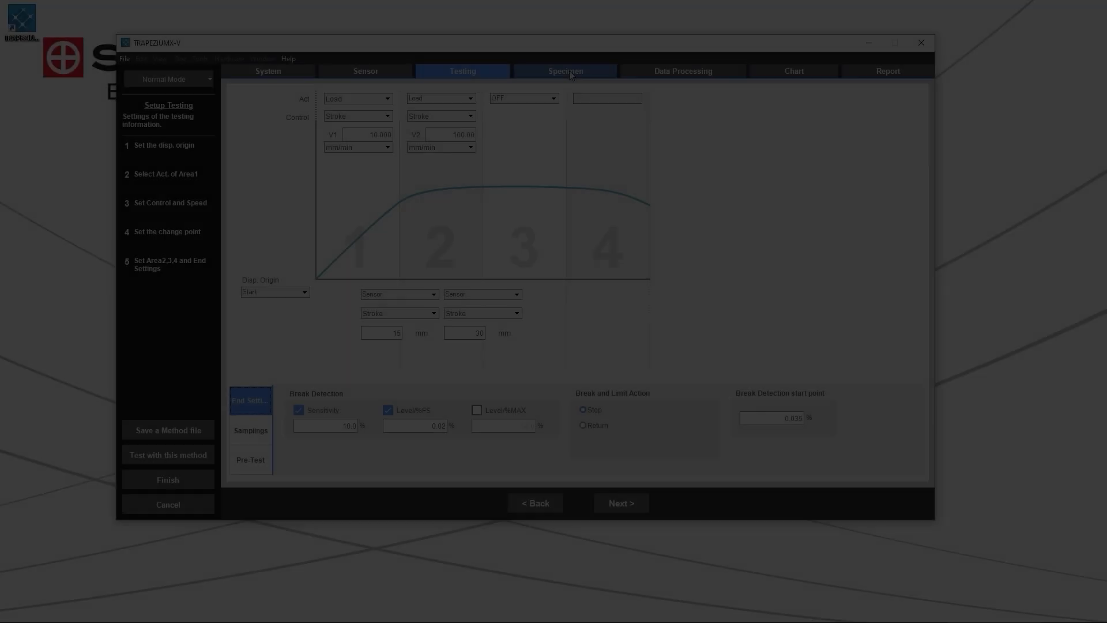
Set the specimen shape to Tube1, with 3 batches and a quantity of 5 per batch.
left_click(568, 71)
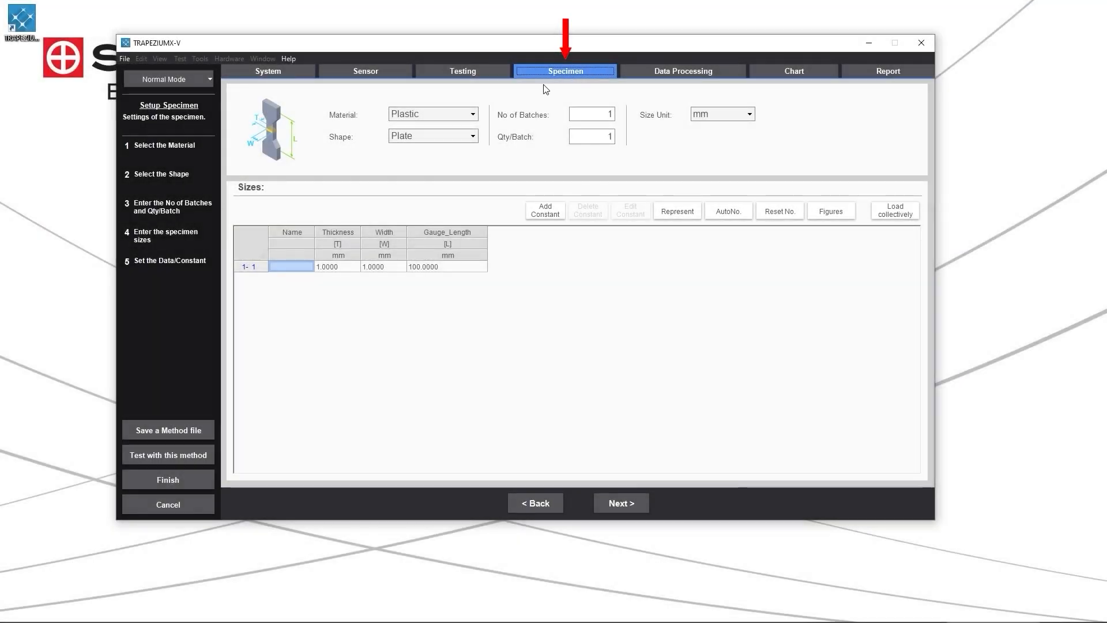
left_click(475, 135)
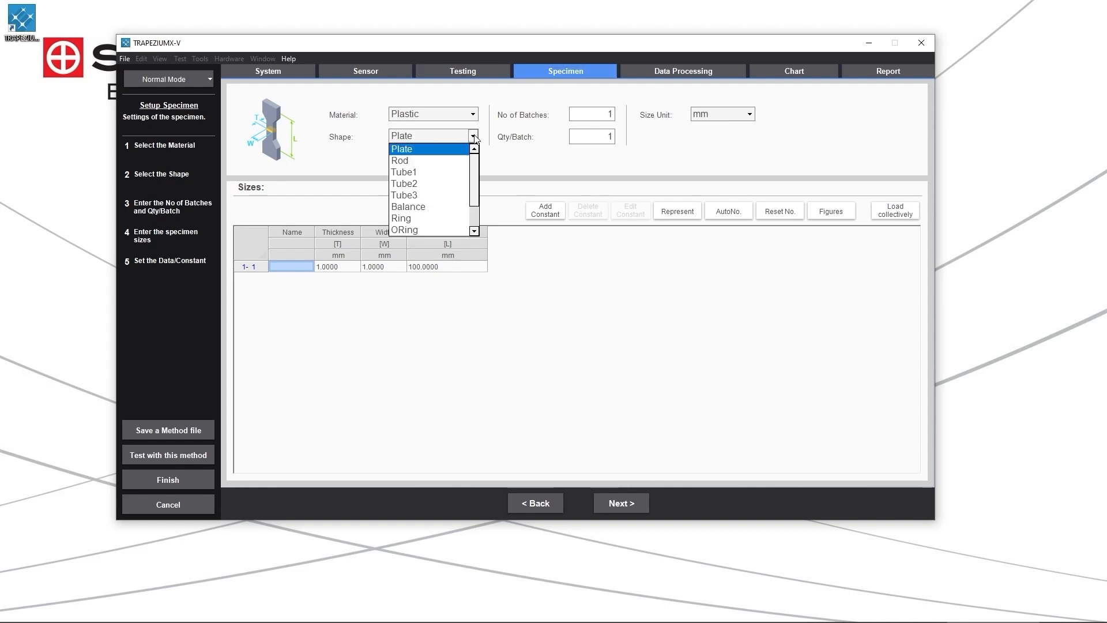
left_click(454, 161)
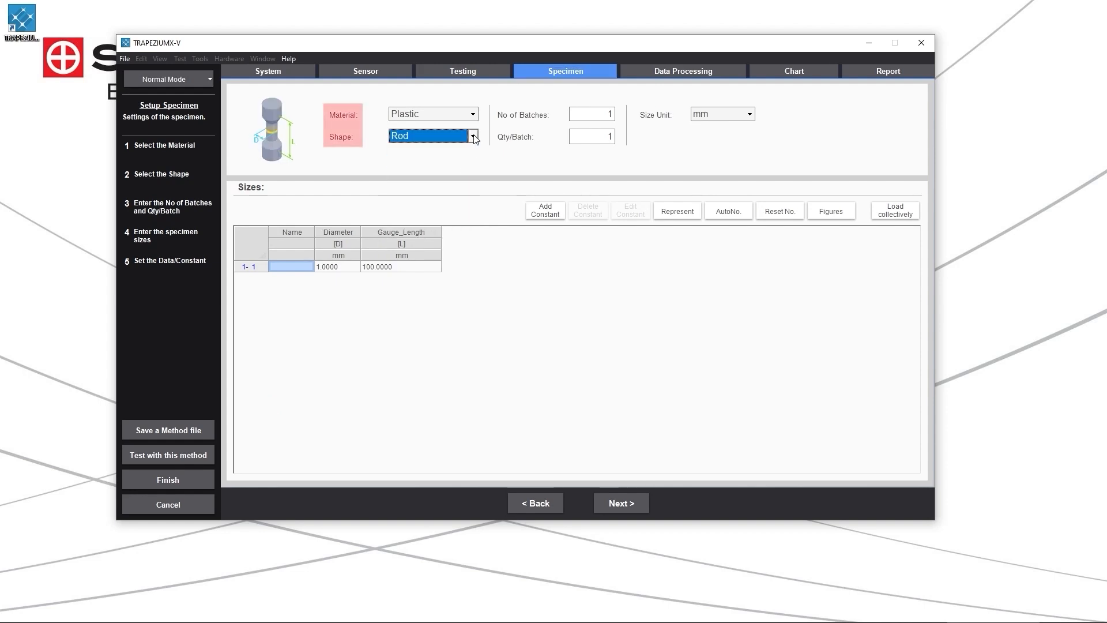
left_click(473, 136)
left_click(441, 161)
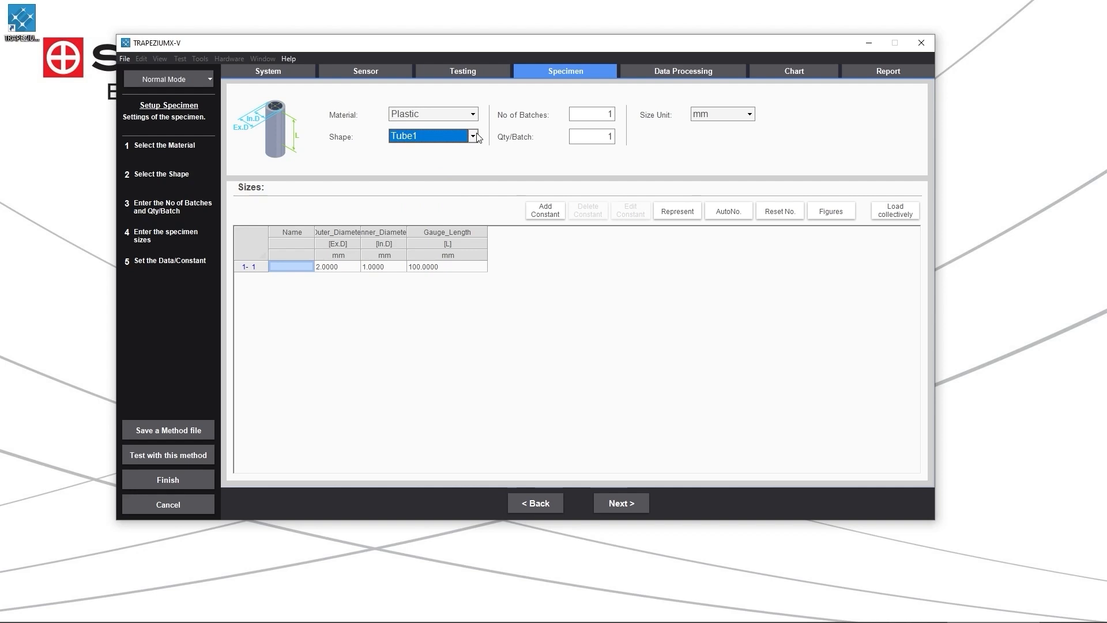
left_click_drag(607, 114, 650, 119)
type("3")
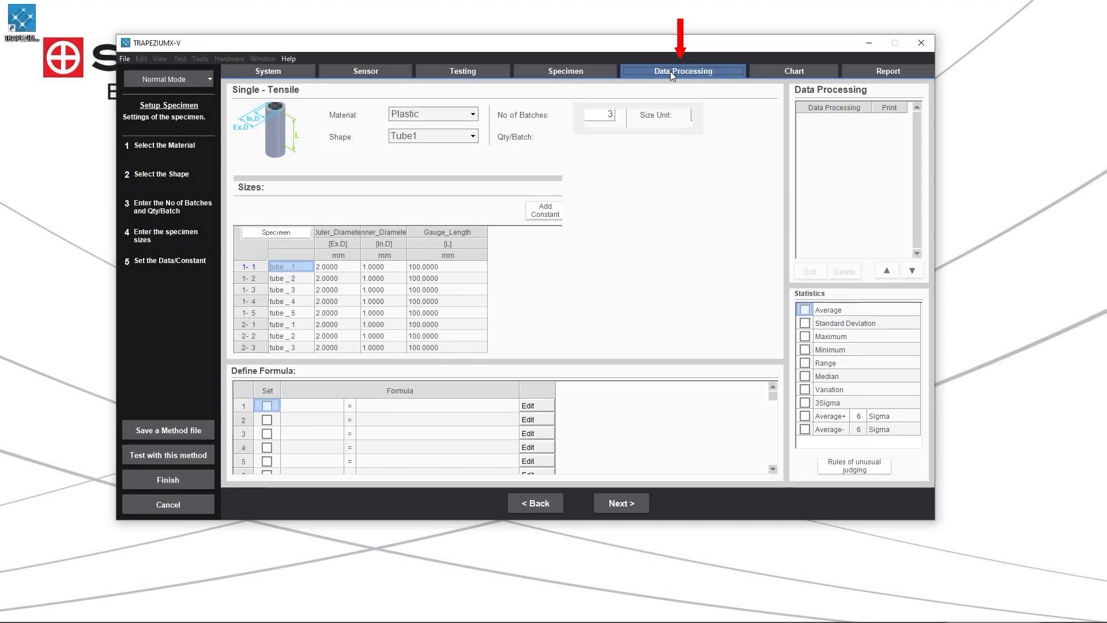
Add the Elastic, YS1_Force and Max_Force items to data processing, and enable the Average and Standard Deviation statistics.
left_click(671, 73)
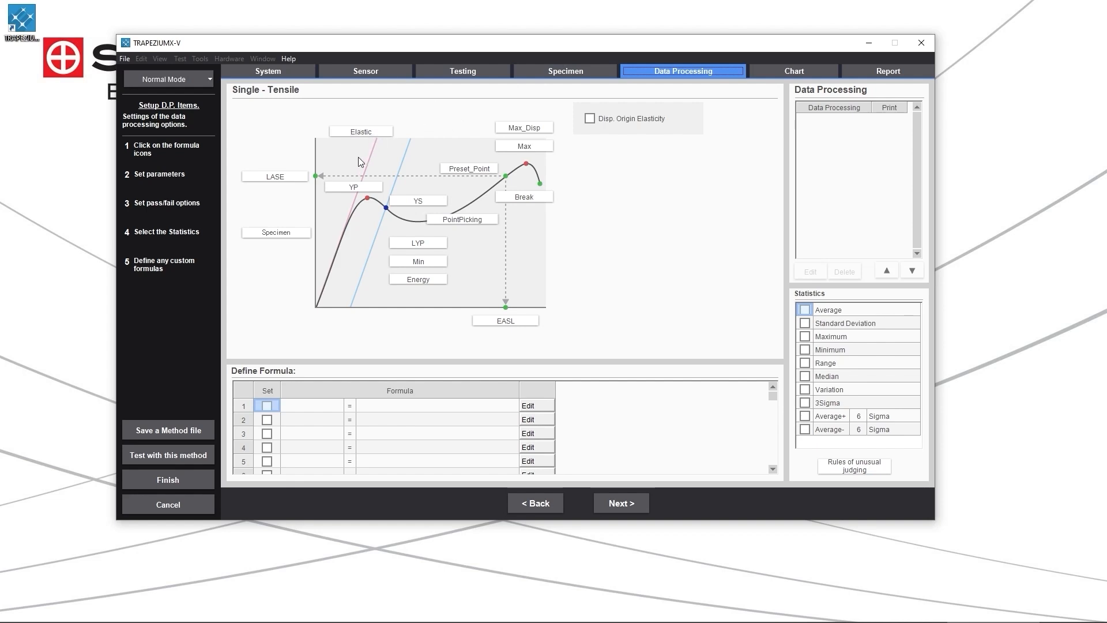
left_click(363, 135)
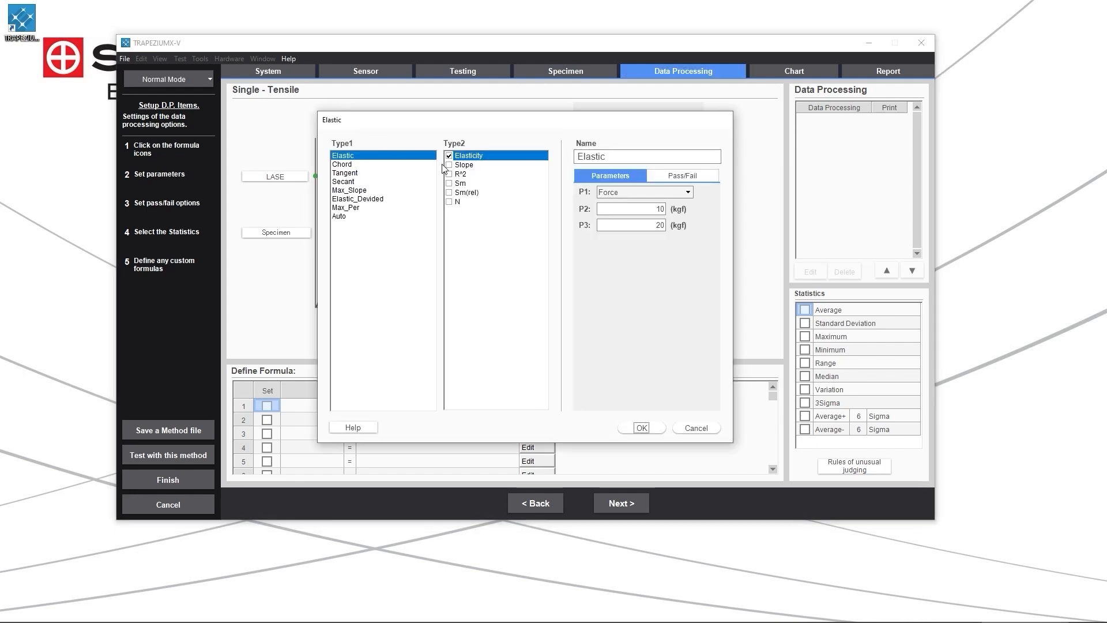
left_click(641, 427)
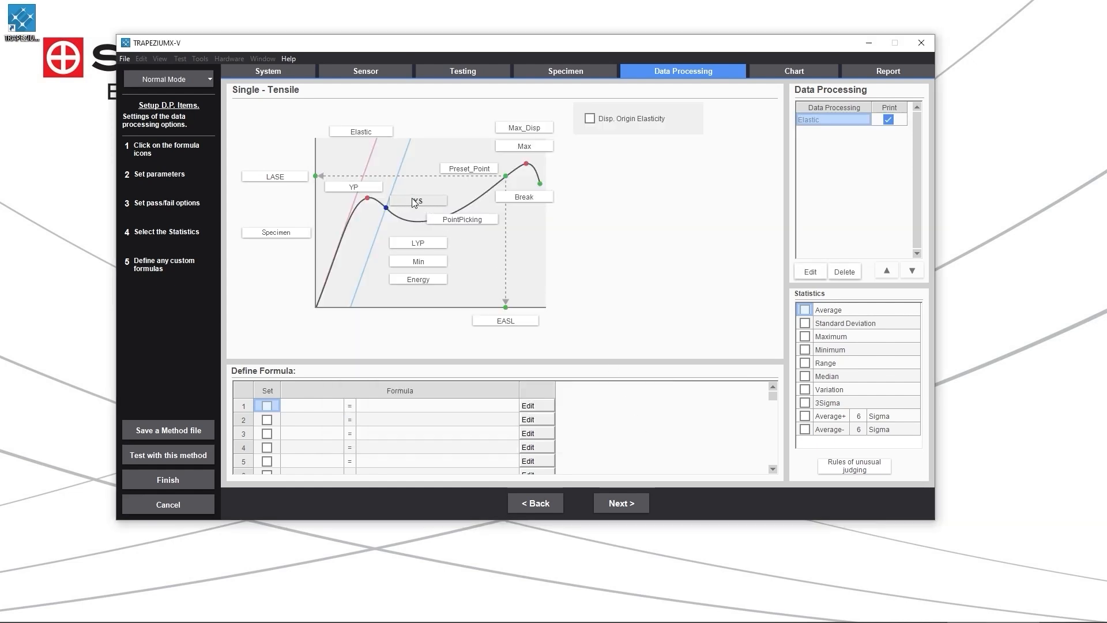
left_click(414, 202)
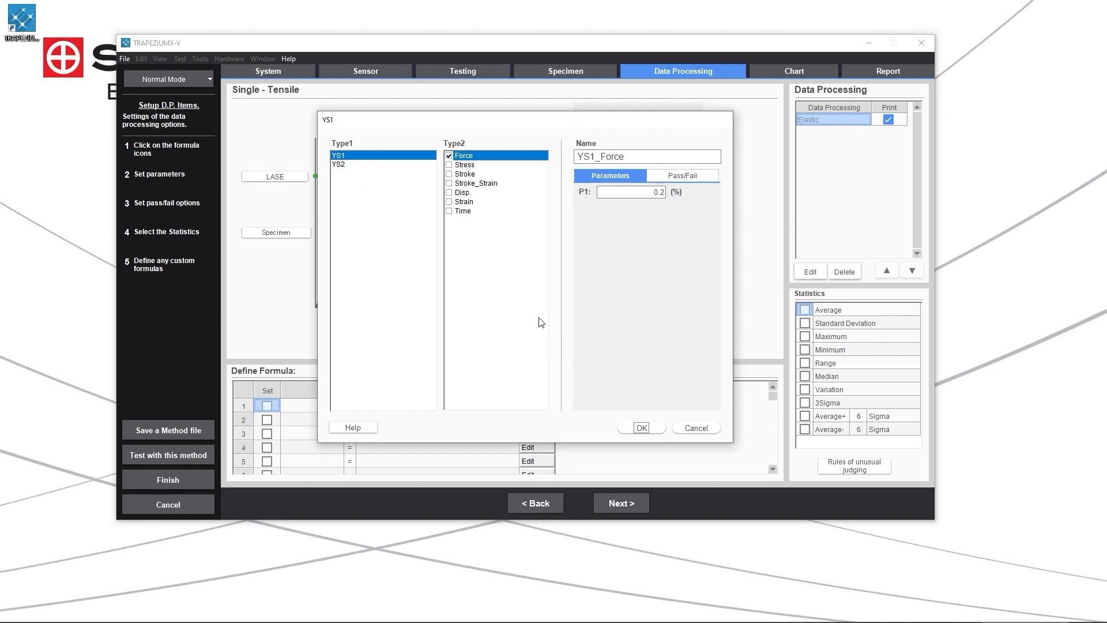
left_click(656, 425)
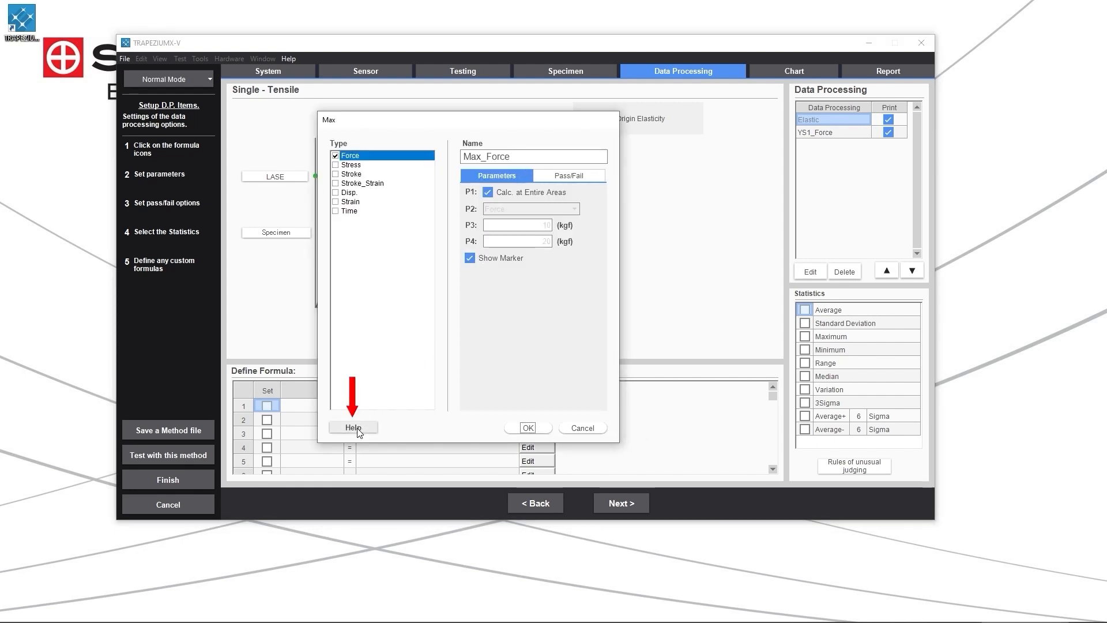
left_click(356, 429)
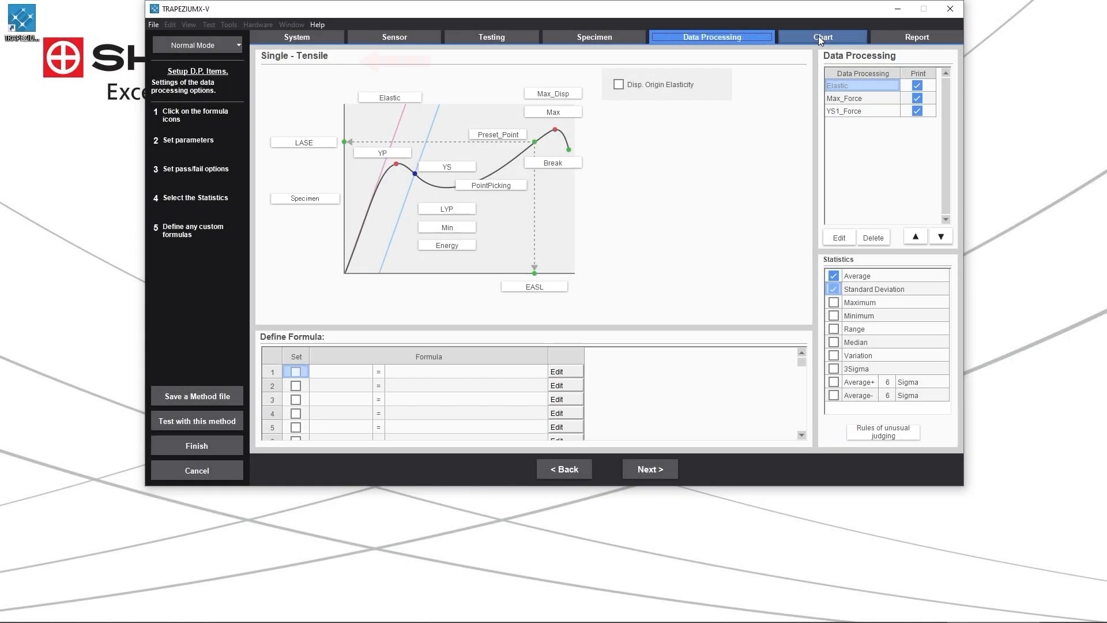
Examine the chart setup for Chart1, including the chart selection, the Overlay option and the pass/fail area settings.
left_click(818, 36)
left_click(312, 62)
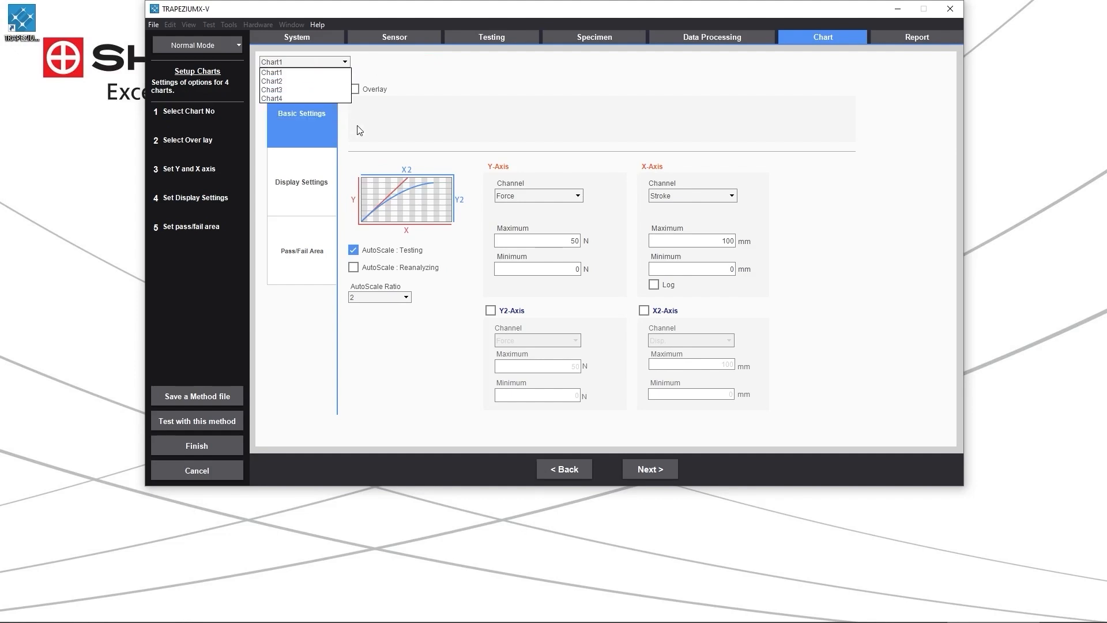
left_click(360, 110)
left_click(354, 90)
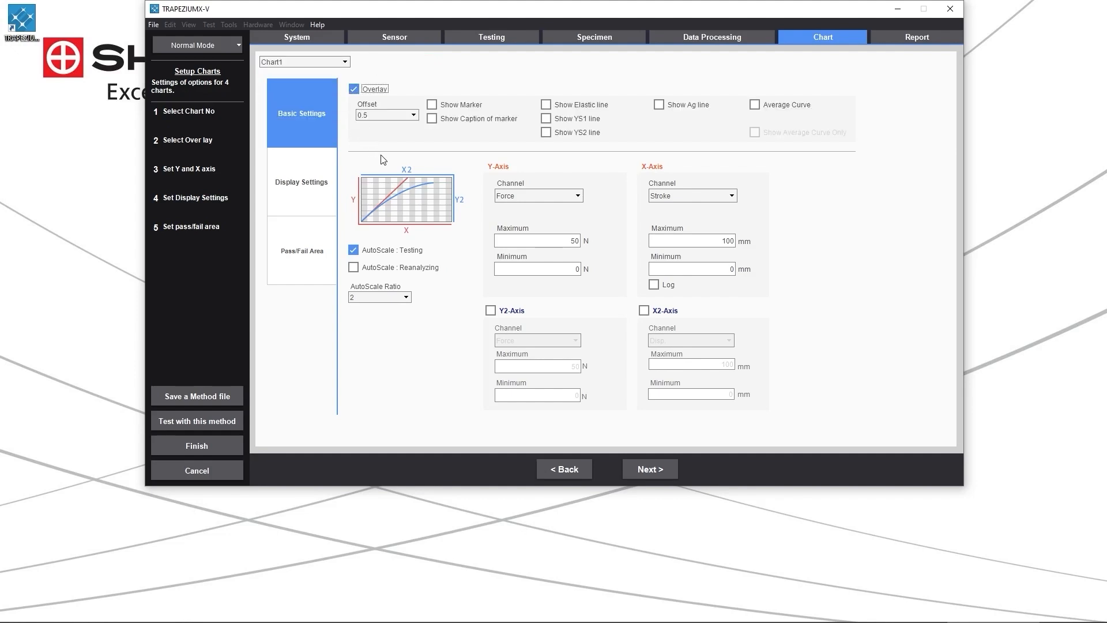
left_click(354, 89)
left_click(313, 62)
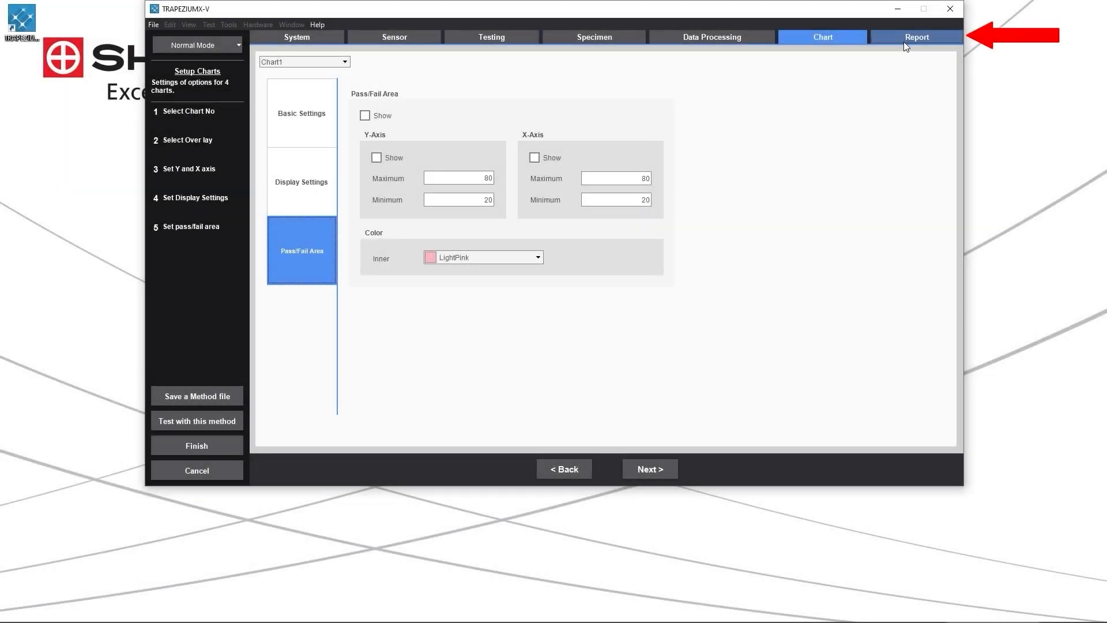
Load the Tensile report template from the DEMOE folder into the report designer and review its layout.
left_click(904, 41)
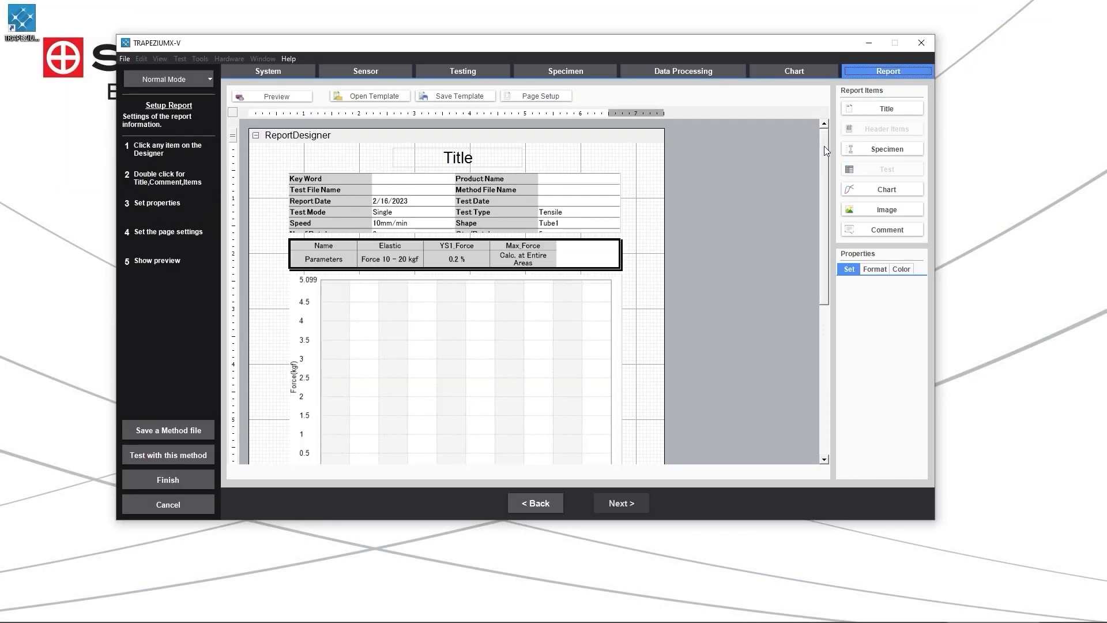
left_click_drag(825, 146, 850, 142)
left_click(397, 96)
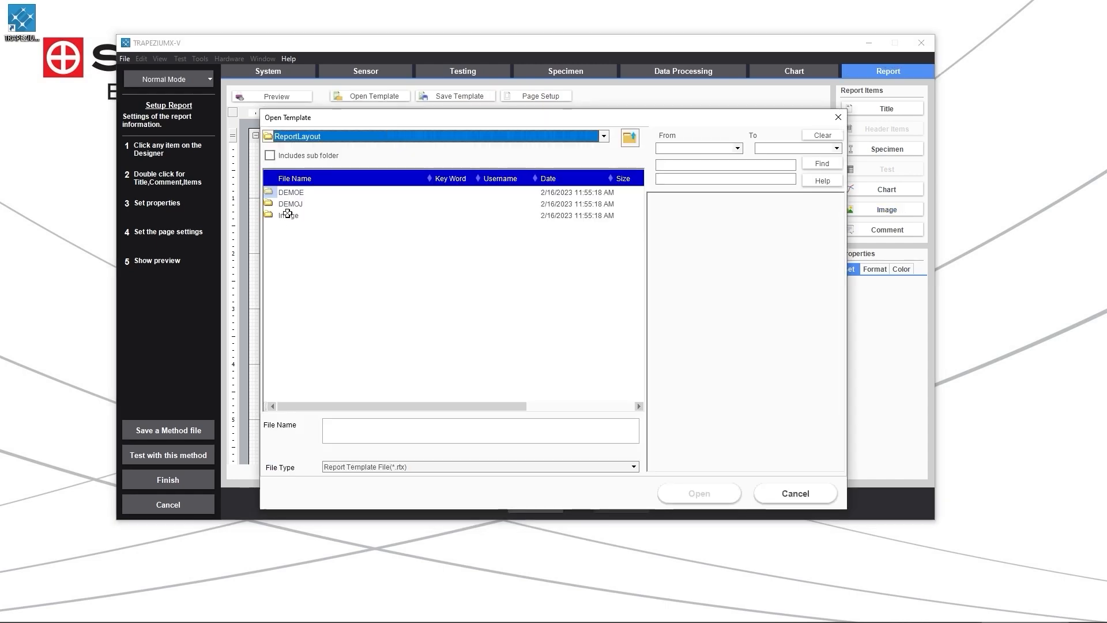
double_click(300, 196)
double_click(300, 194)
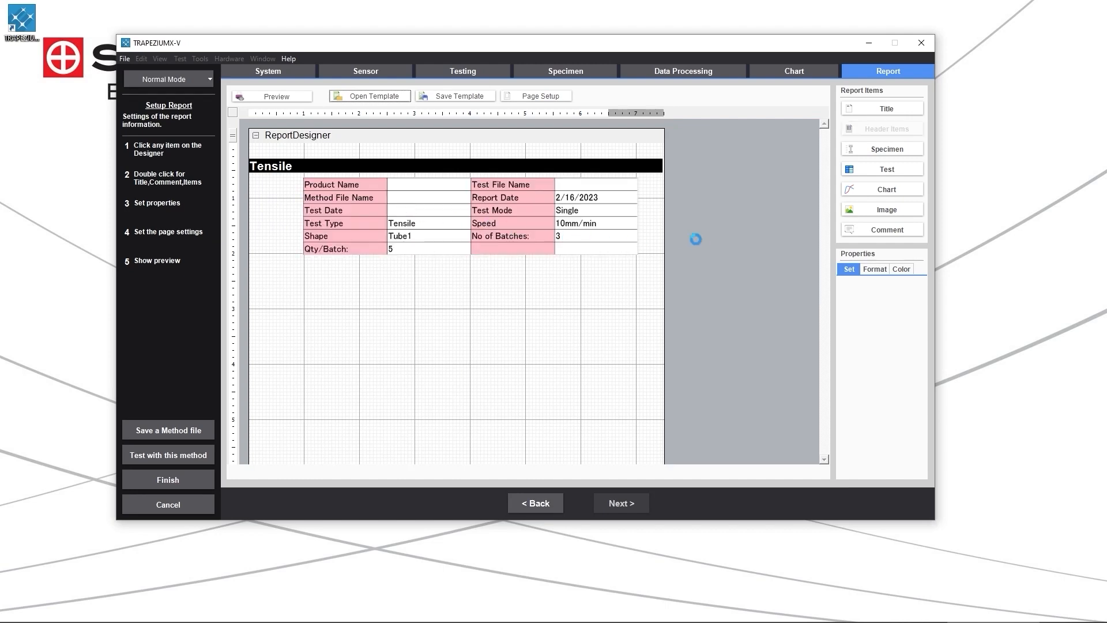
mouse_move(825, 157)
left_mouse_down()
mouse_move(835, 299)
mouse_move(839, 155)
left_mouse_up()
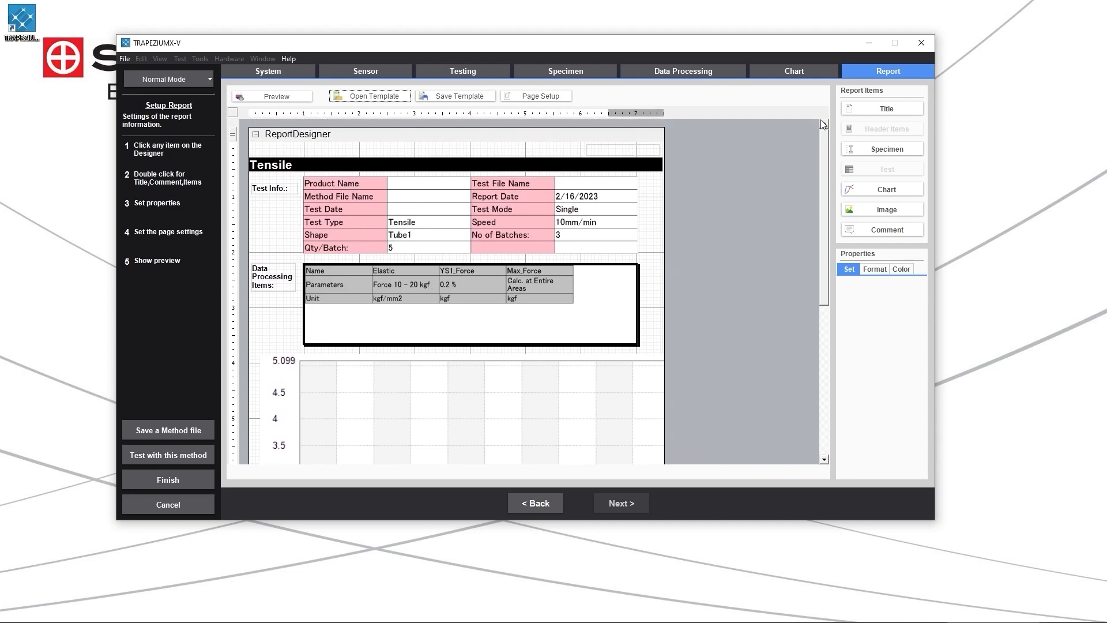
Finish the method, save it as Tensile Plastic Dumbbell in the Methods folder, and open that method for testing.
left_click(162, 480)
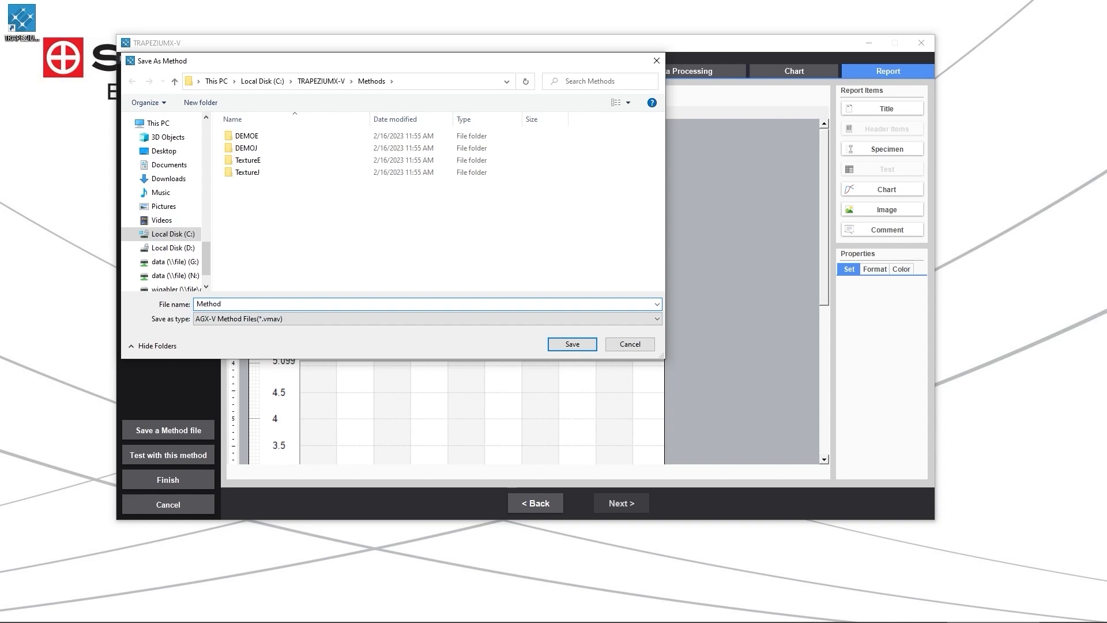
key("Return")
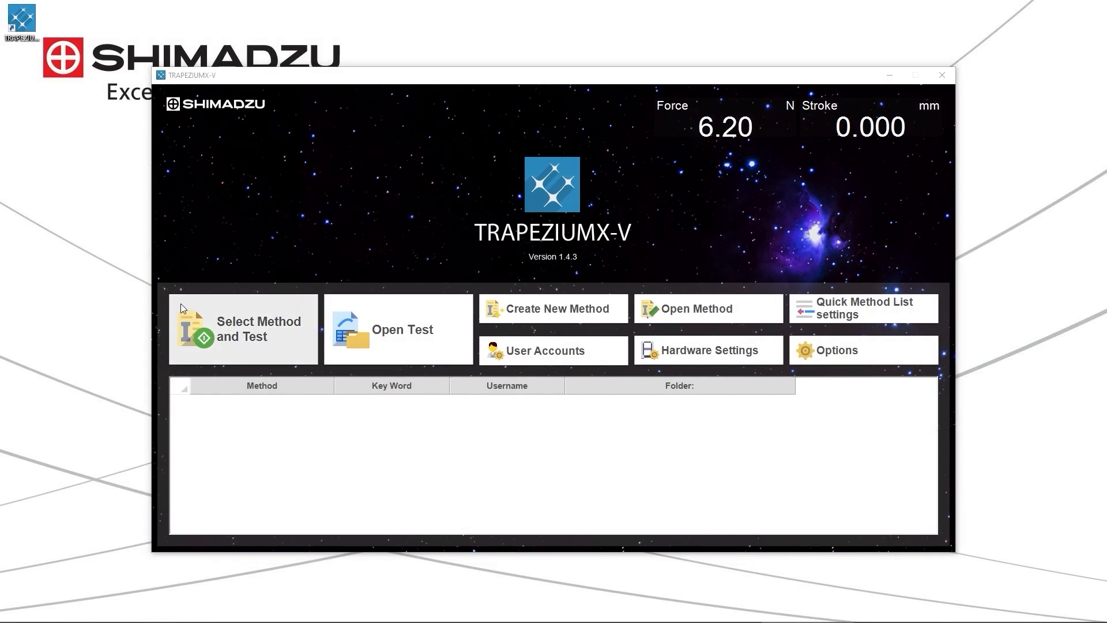
left_click(215, 316)
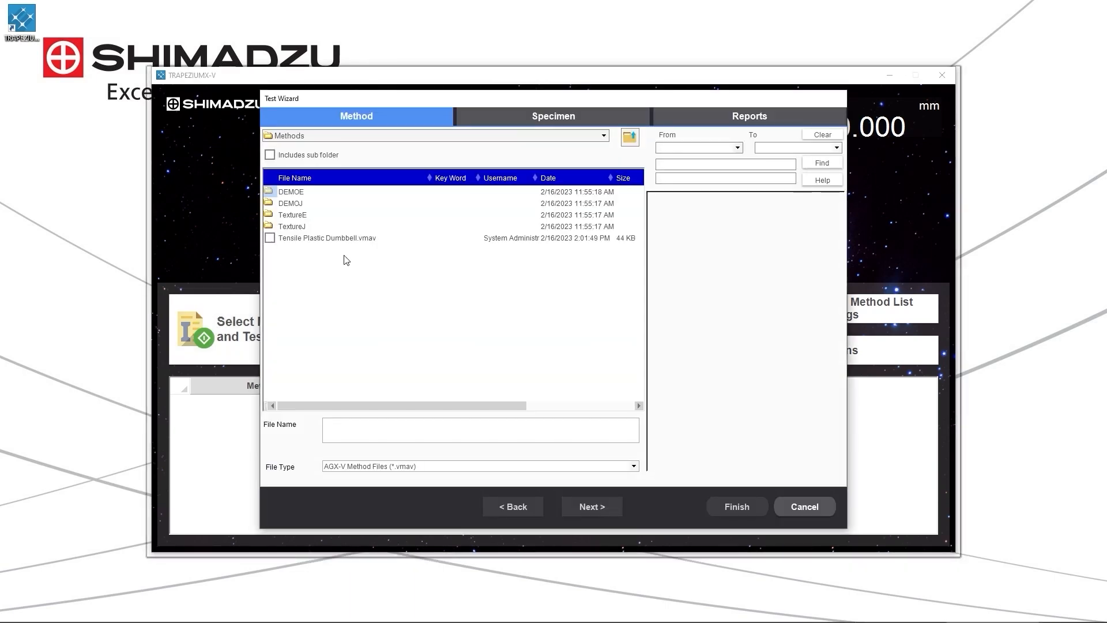
double_click(323, 238)
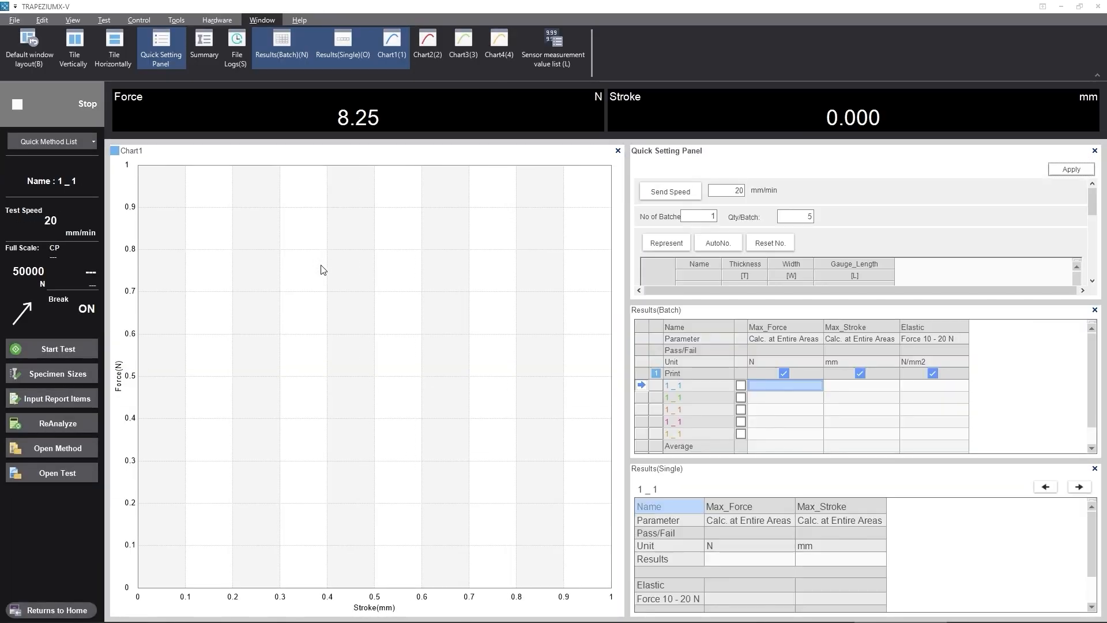
Run the single upward tensile test at 20 mm/min, and open the Elastic result's calculation parameters.
left_click(61, 346)
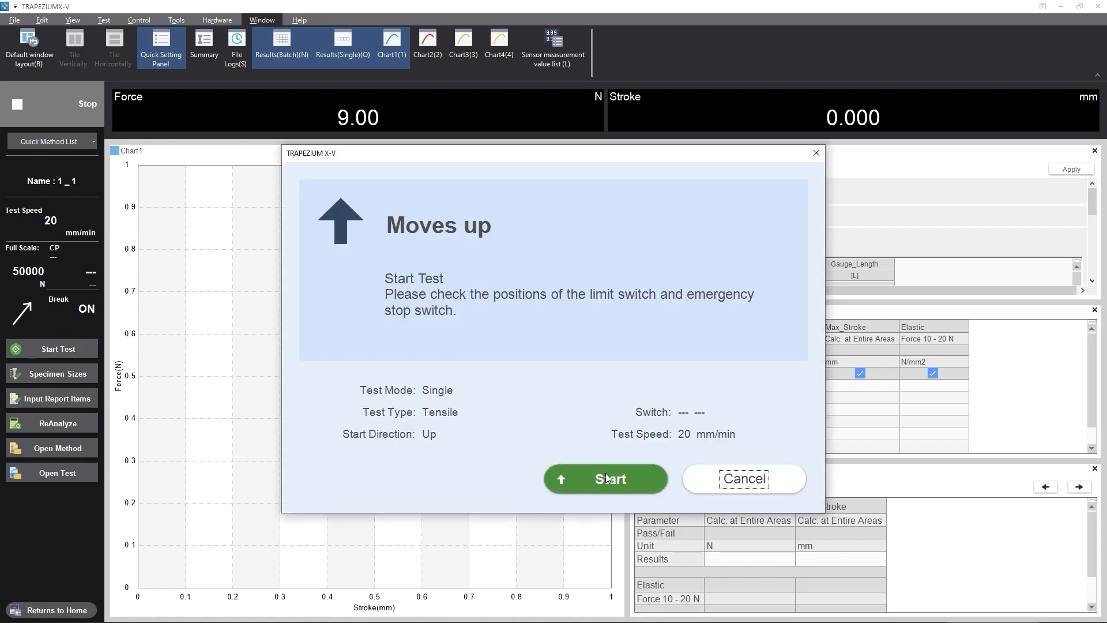
left_click(606, 477)
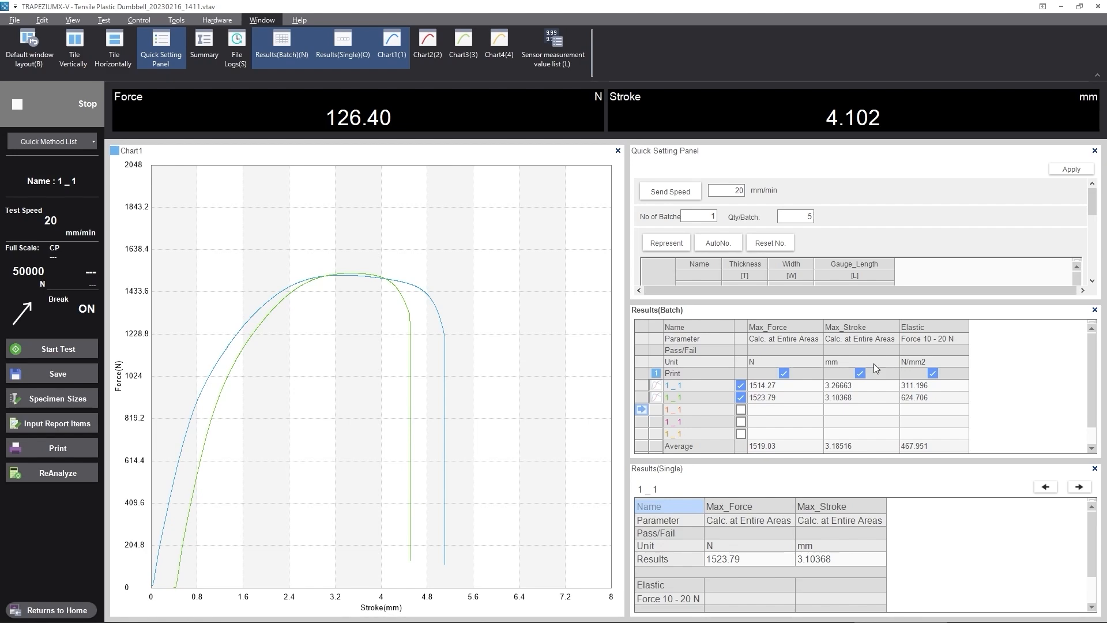
double_click(927, 338)
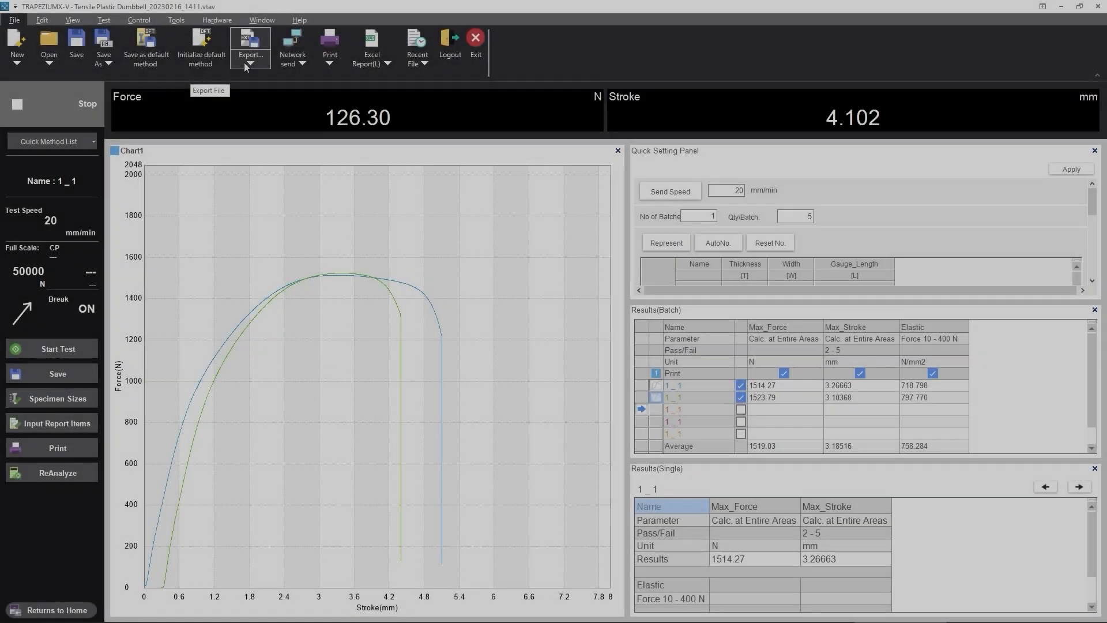
Close the Quick Setting Panel, widen the chart area and make Chart1 taller relative to Chart2.
left_click(244, 62)
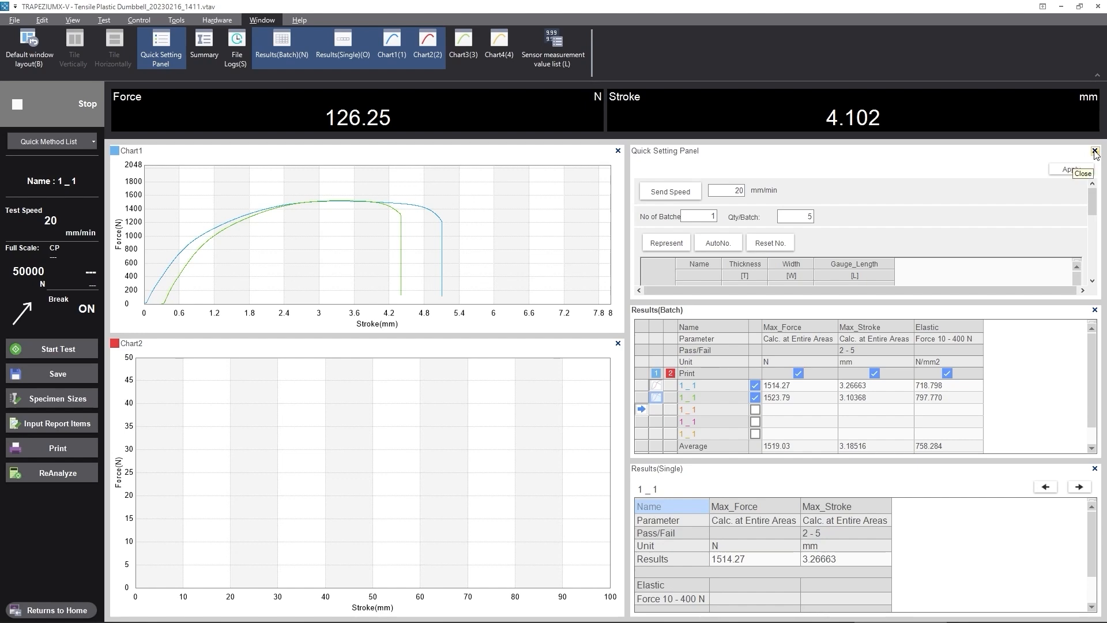
left_click(1095, 151)
left_click_drag(628, 293, 741, 292)
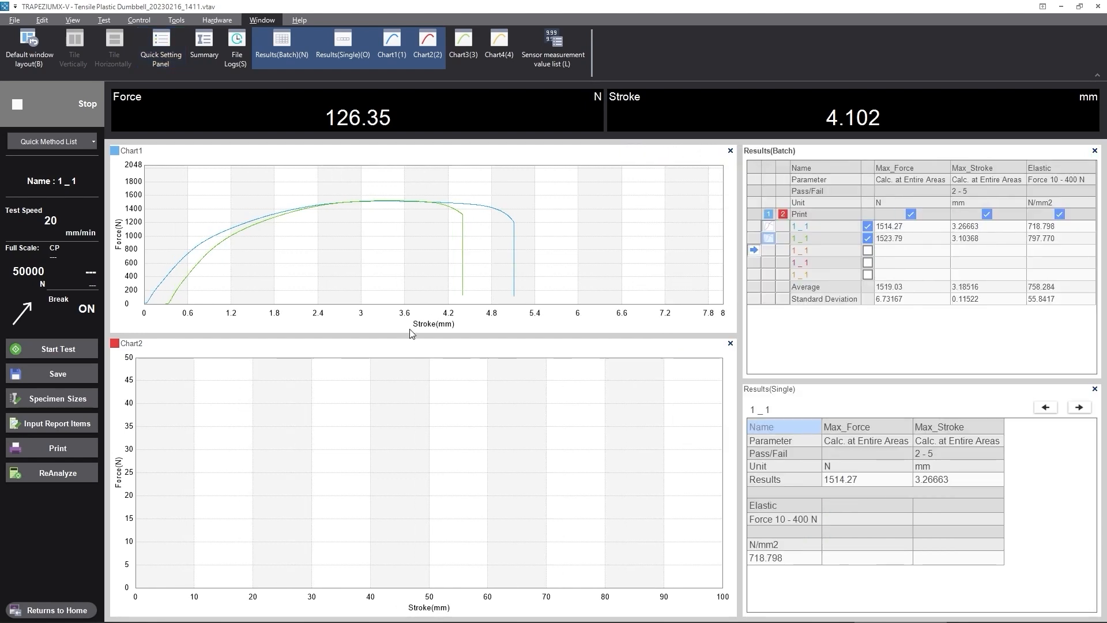
left_click_drag(405, 335, 404, 360)
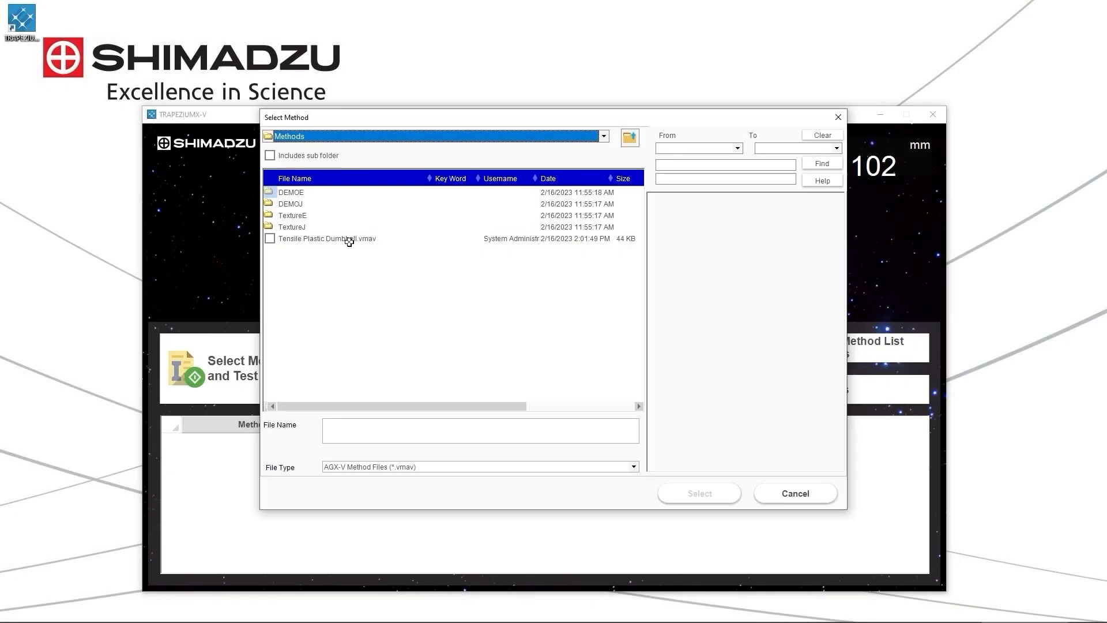
Register Tensile Plastic Dumbbell.vmav in the quick method list, and select it from the start screen's list.
double_click(349, 239)
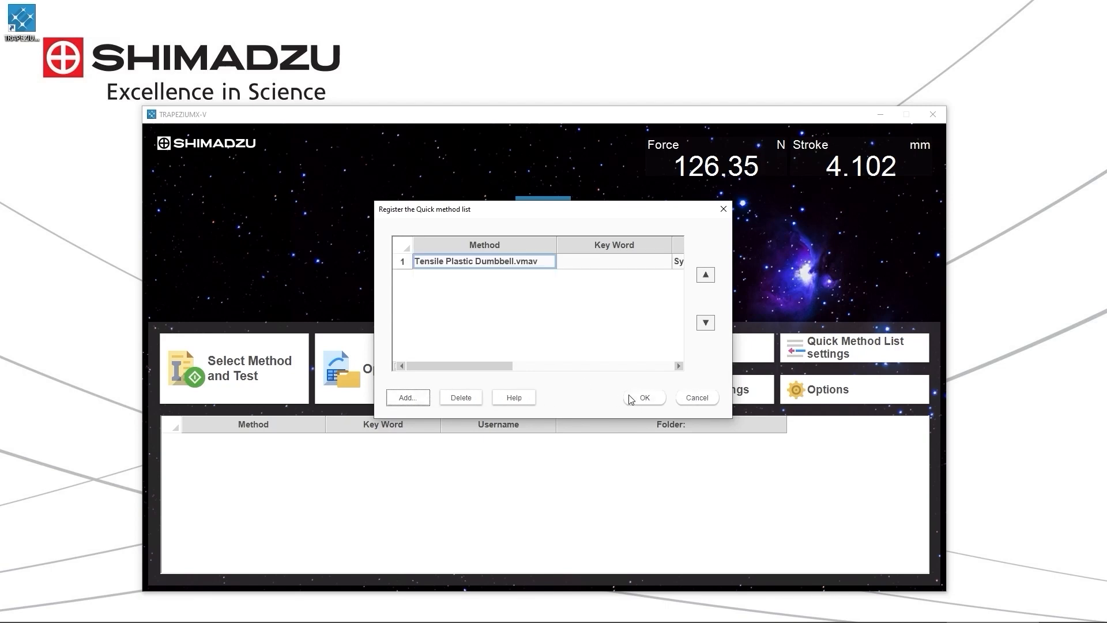
left_click(642, 396)
left_click(246, 438)
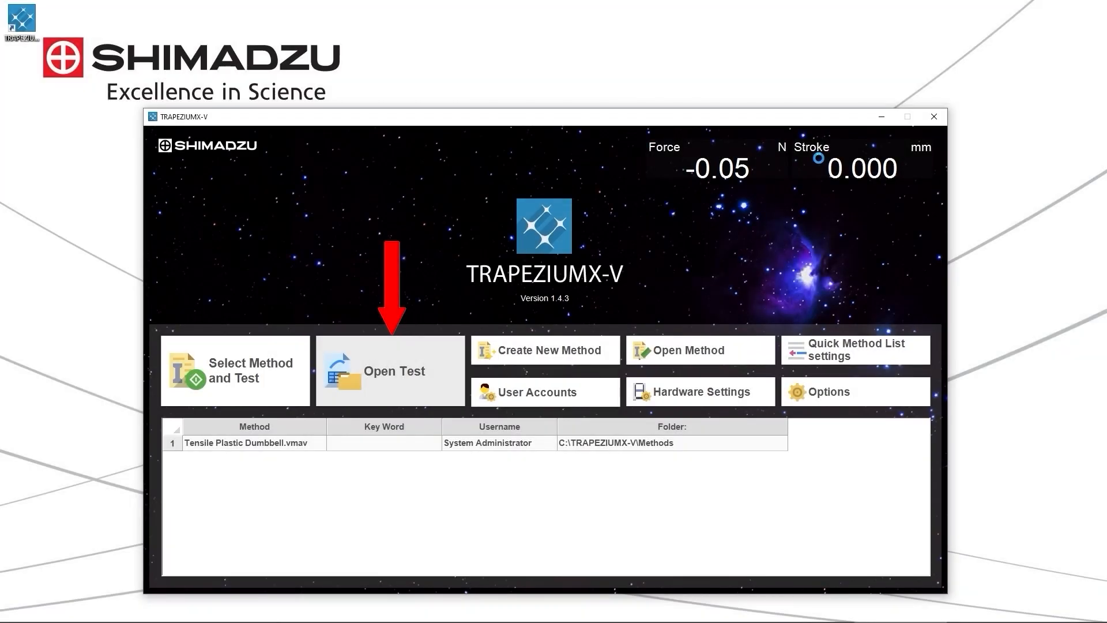
Search the saved tests dated 02/13/2023 to 02/17/2023 for "metal" and open the Tensile Metal Dummbbell test file.
left_click(390, 371)
left_click(738, 148)
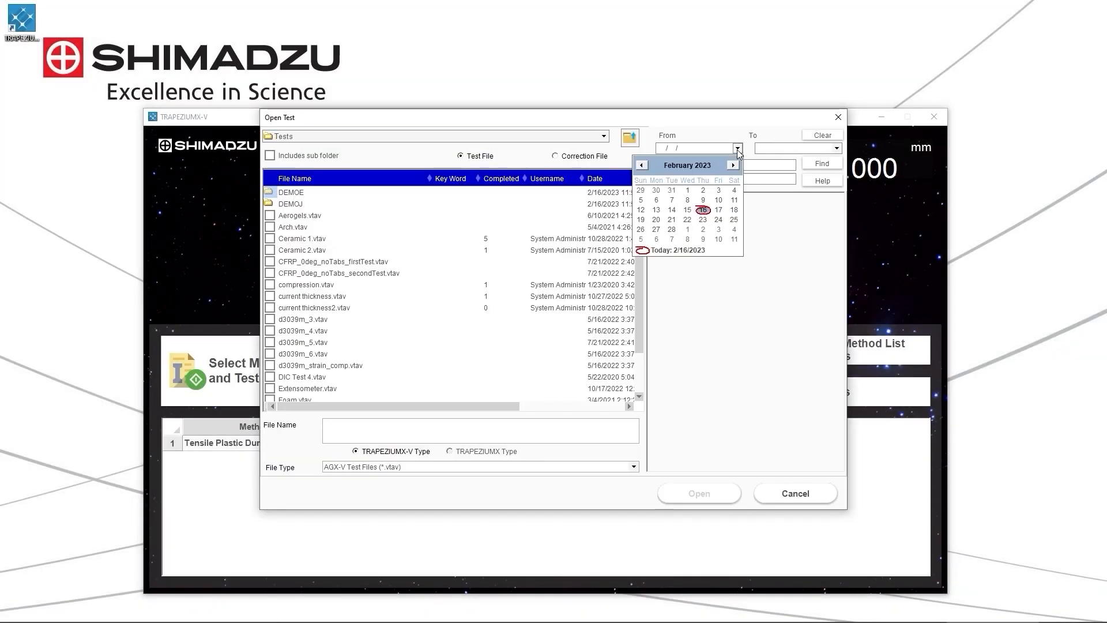
left_click(656, 209)
left_click(836, 148)
left_click(817, 209)
left_click(745, 164)
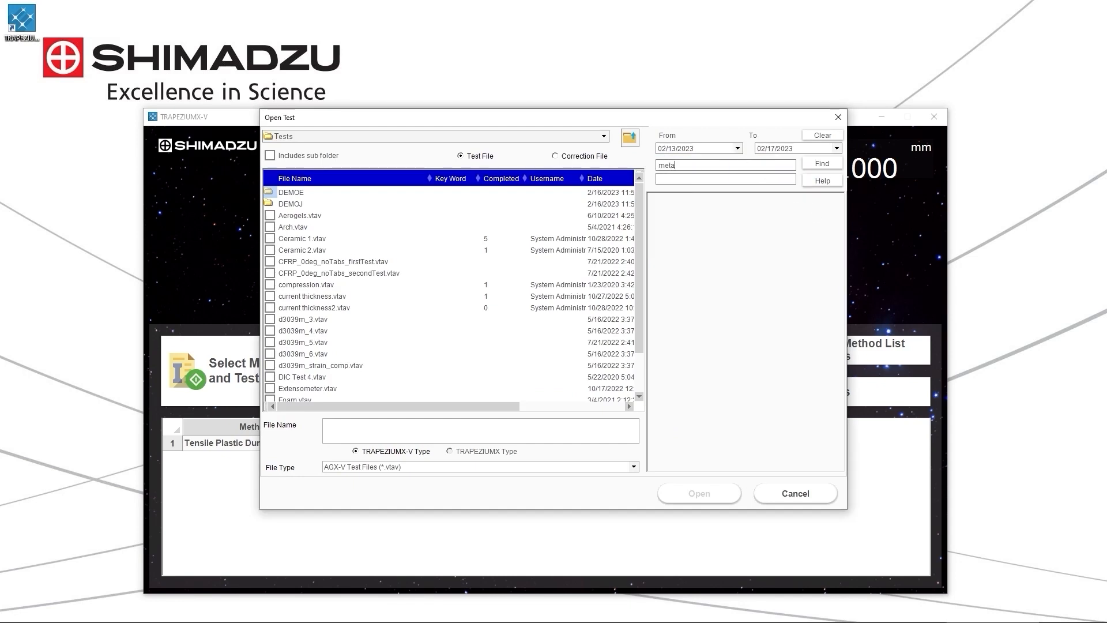
left_click(823, 163)
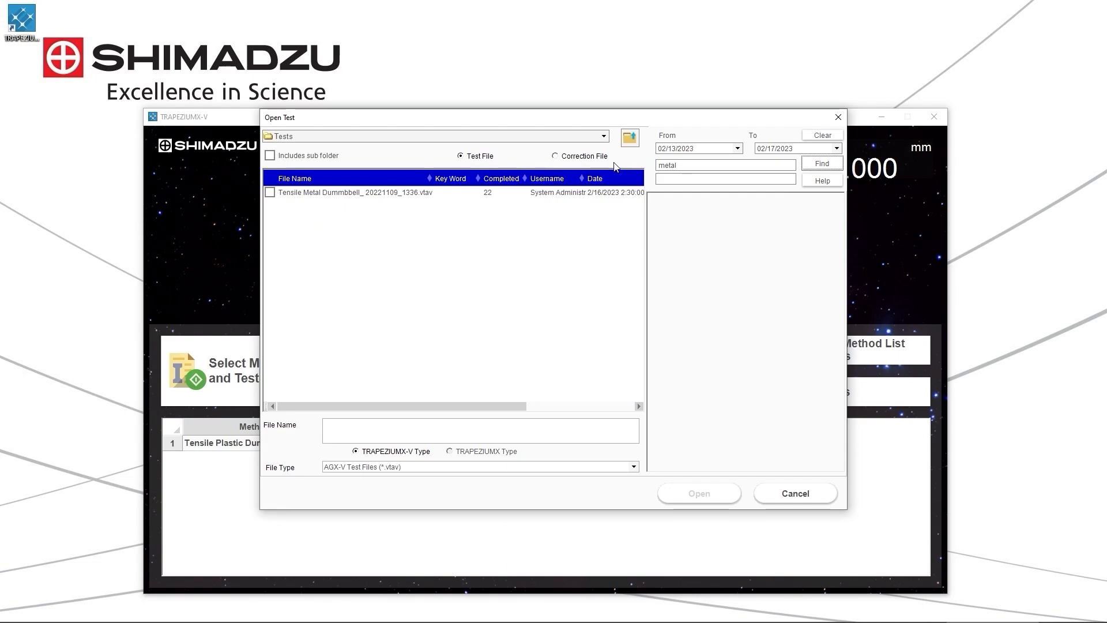
left_click(342, 196)
double_click(342, 196)
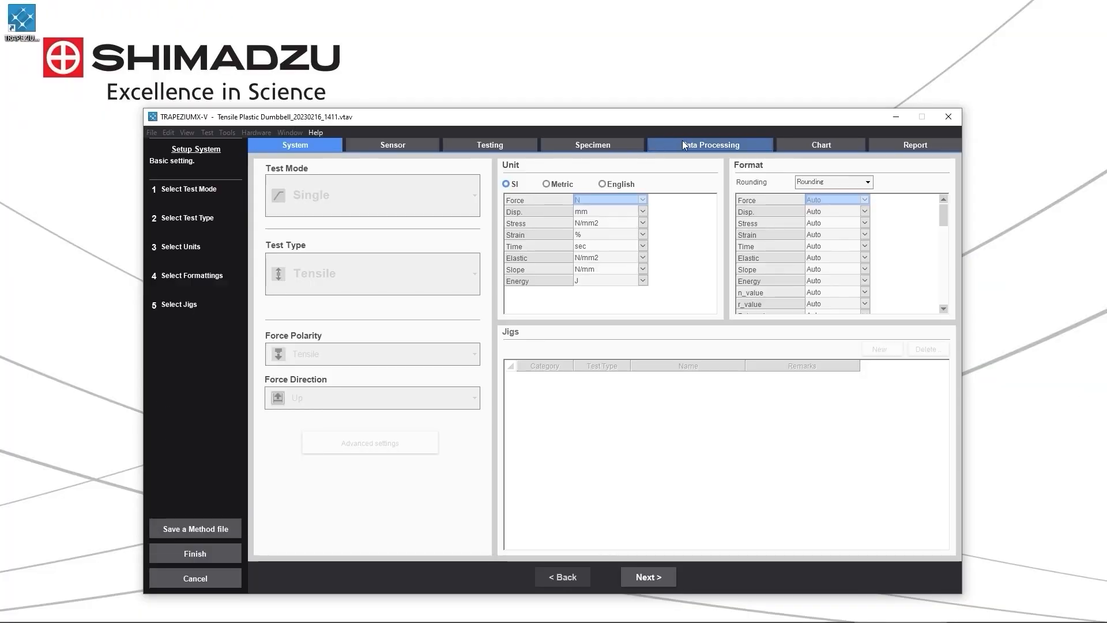
Add a LASE1 Force item to data processing, evaluated at a stroke value of 5 mm.
left_click(683, 141)
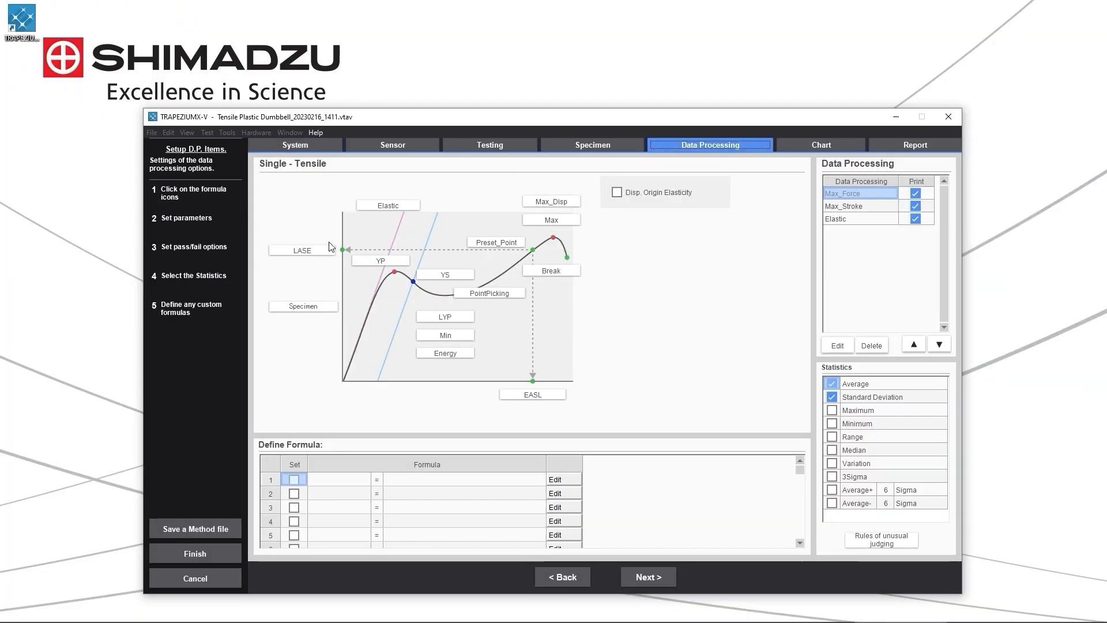
left_click(303, 250)
left_click(663, 320)
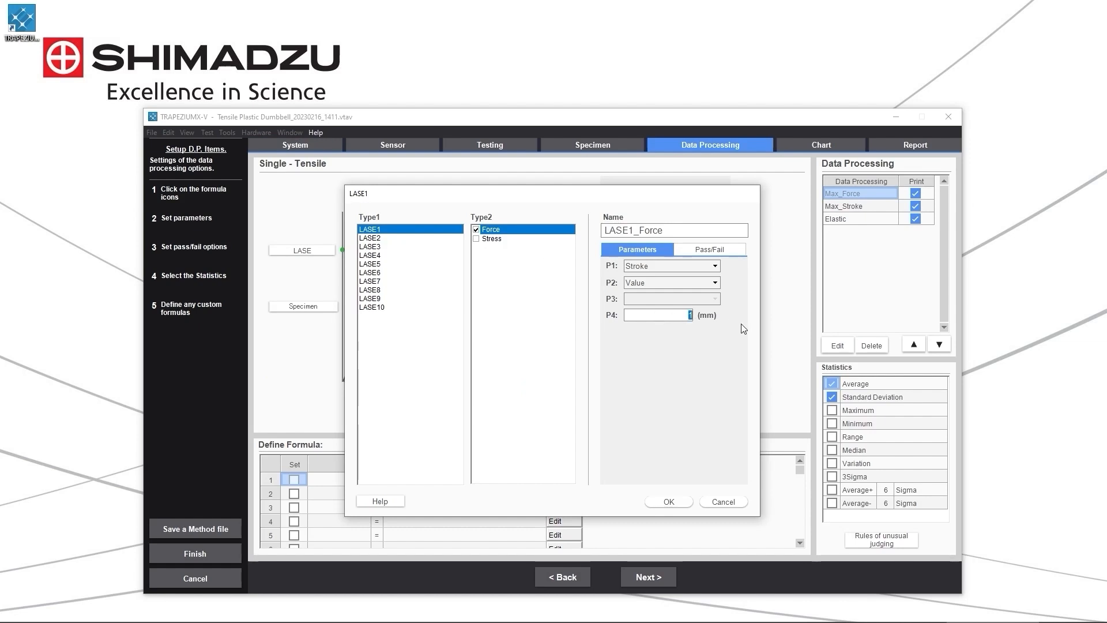
type("5")
left_click(669, 501)
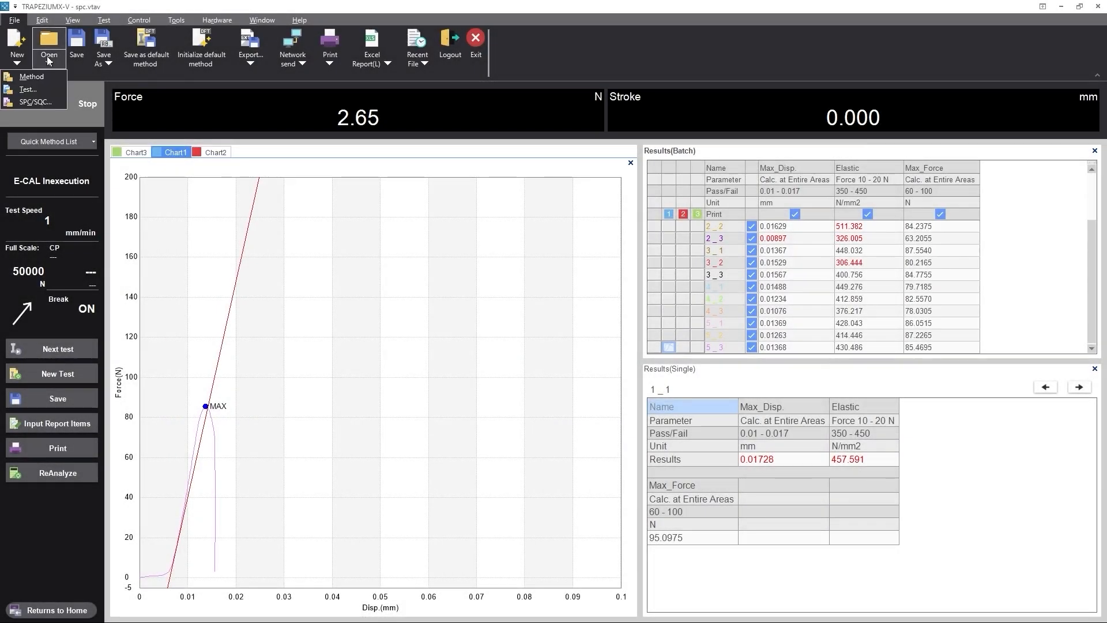
Open a saved file for SPC/SQC analysis.
left_click(49, 46)
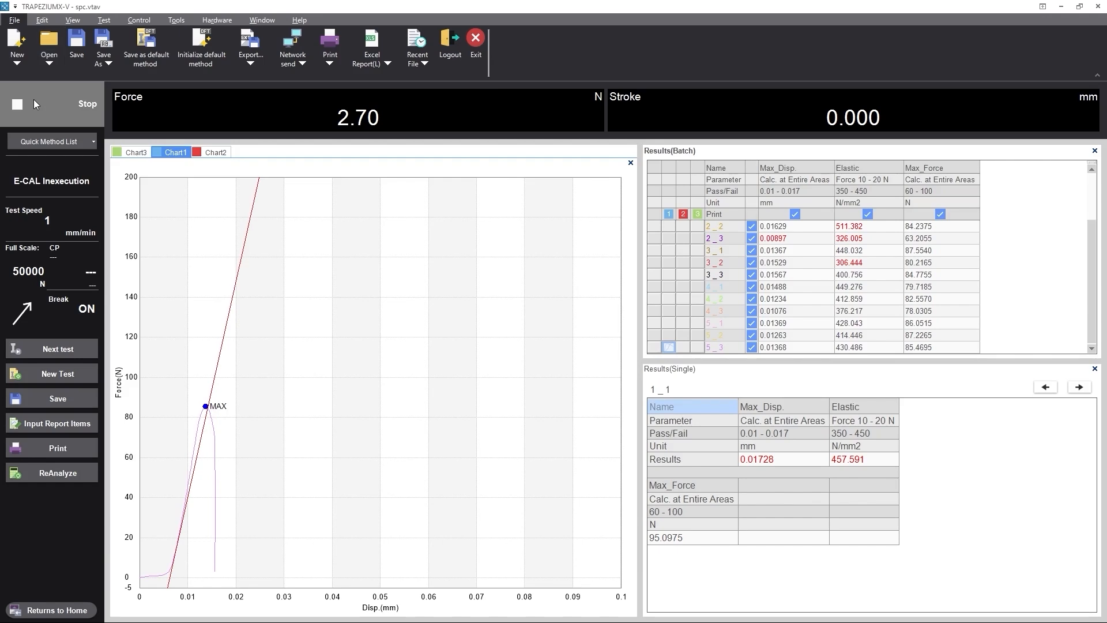
double_click(317, 308)
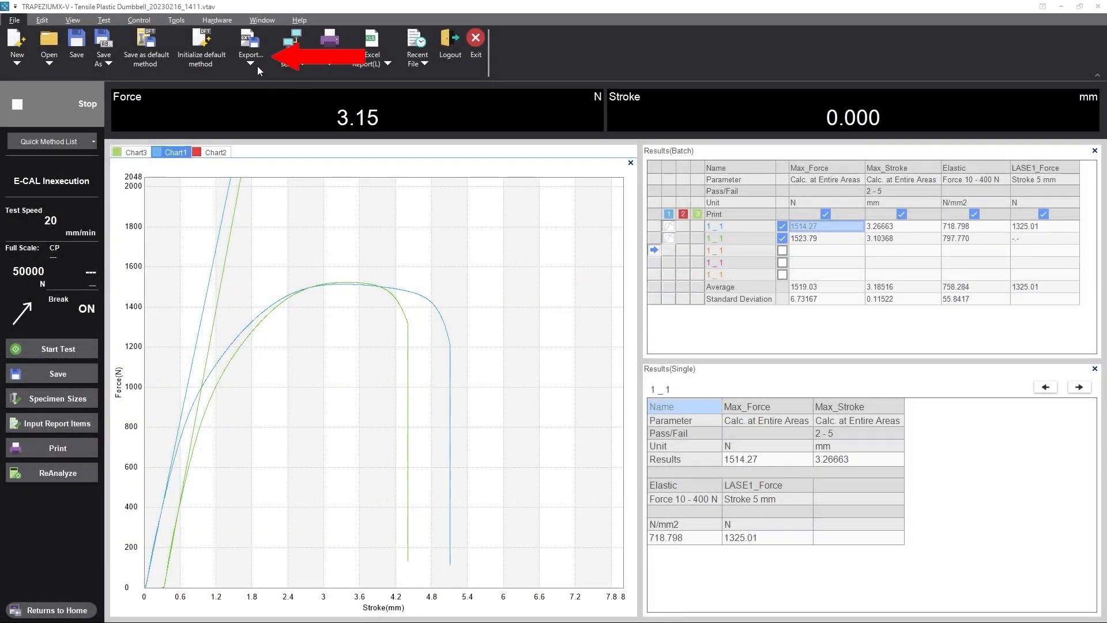
Review the Export and Excel Report options, and copy the batch results table into a blank Excel worksheet at cell A1.
left_click(257, 65)
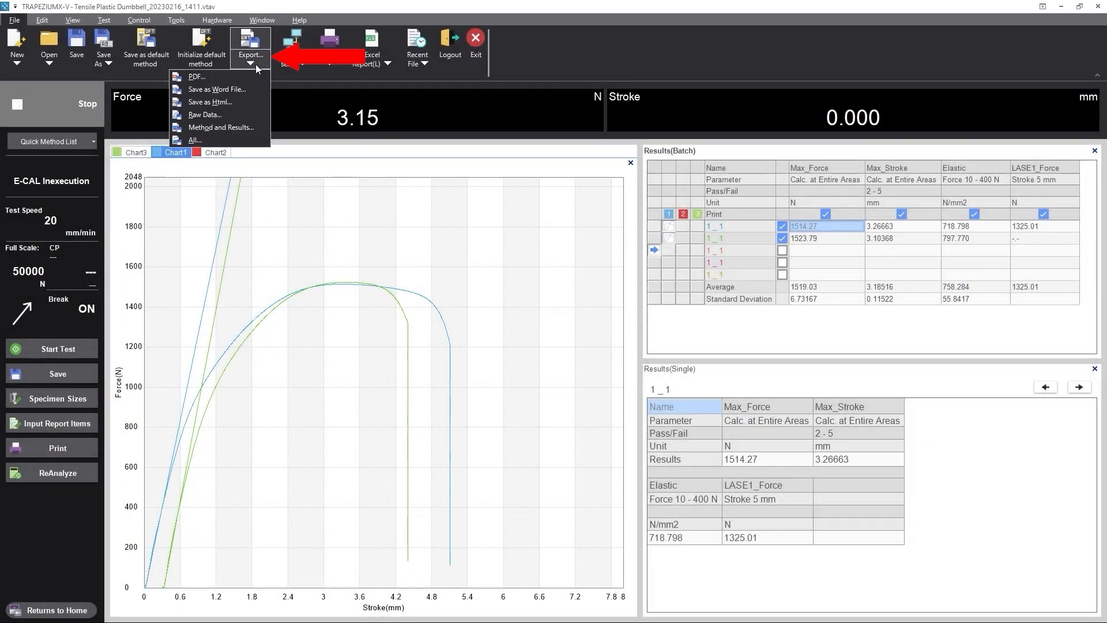
left_click(382, 64)
left_click_drag(824, 227, 1026, 318)
key("ctrl+c")
key("alt+Tab")
key("ctrl+v")
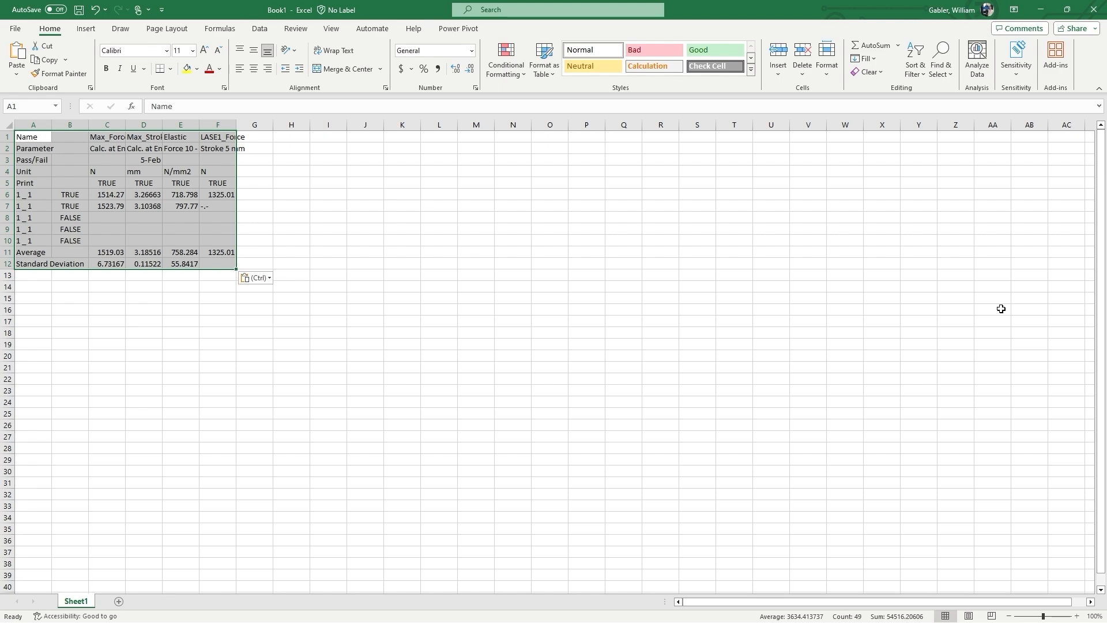
key("alt+Tab")
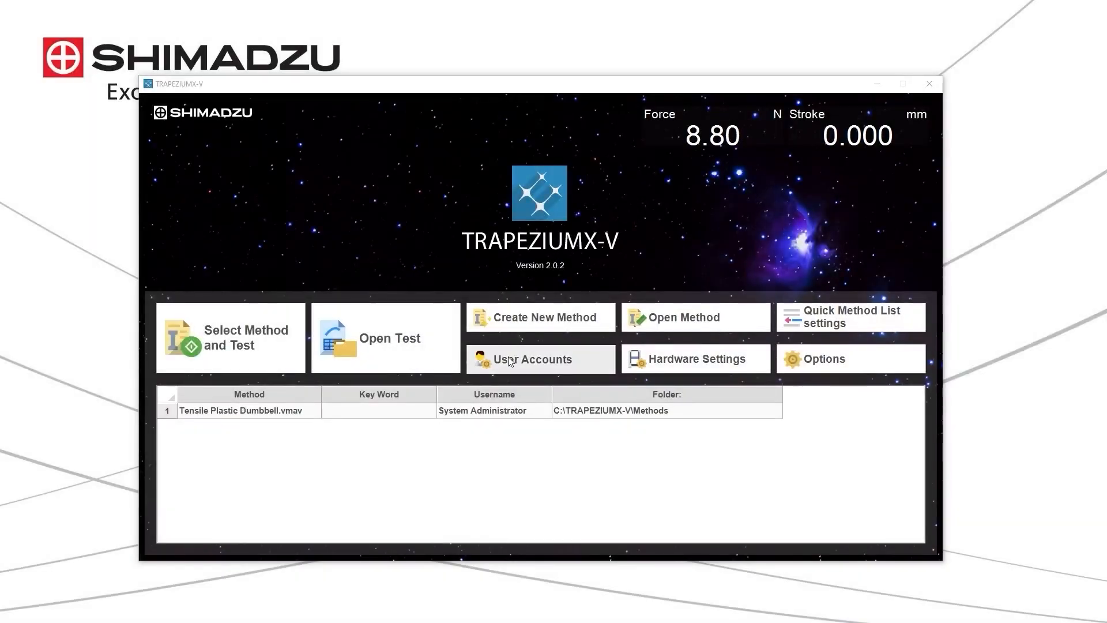
View the TRAPEZIUMX-V user accounts and login requirement, and switch to LabSolutions.
left_click(510, 361)
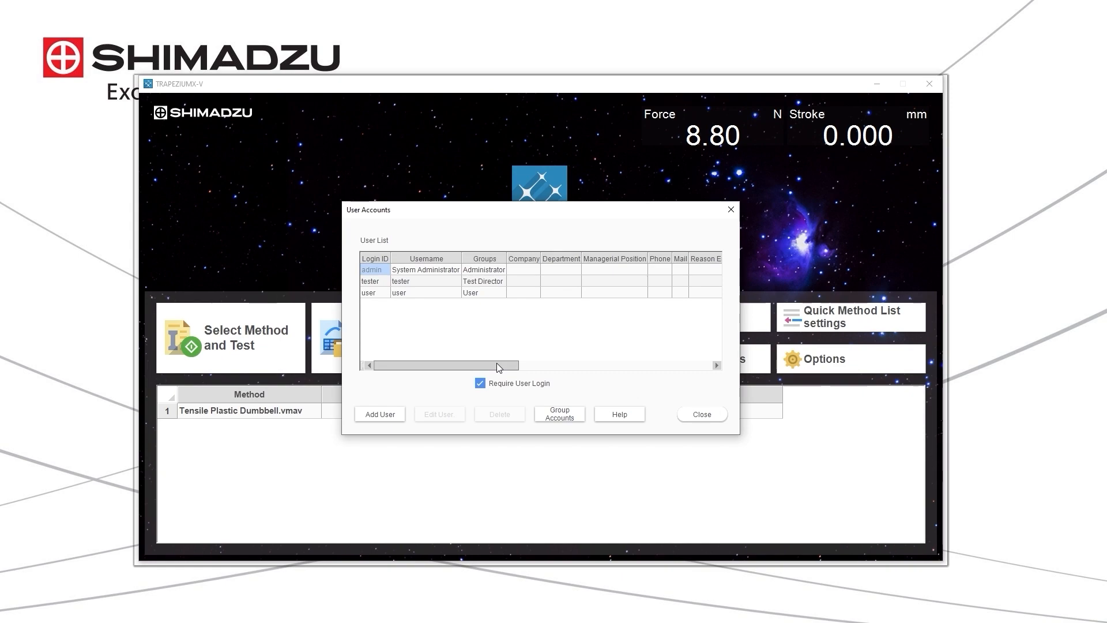
key("alt+Tab")
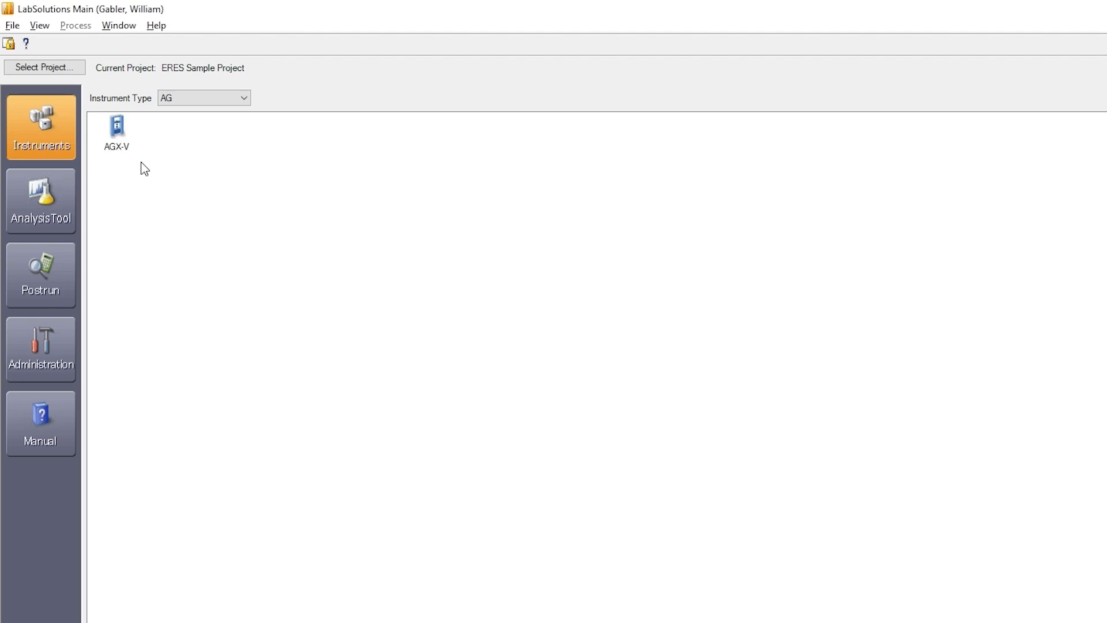
Check the AGX-V instrument, open DataManager from the Postrun tools, and filter for AG data files named TEST, selecting the first entry.
left_click(126, 151)
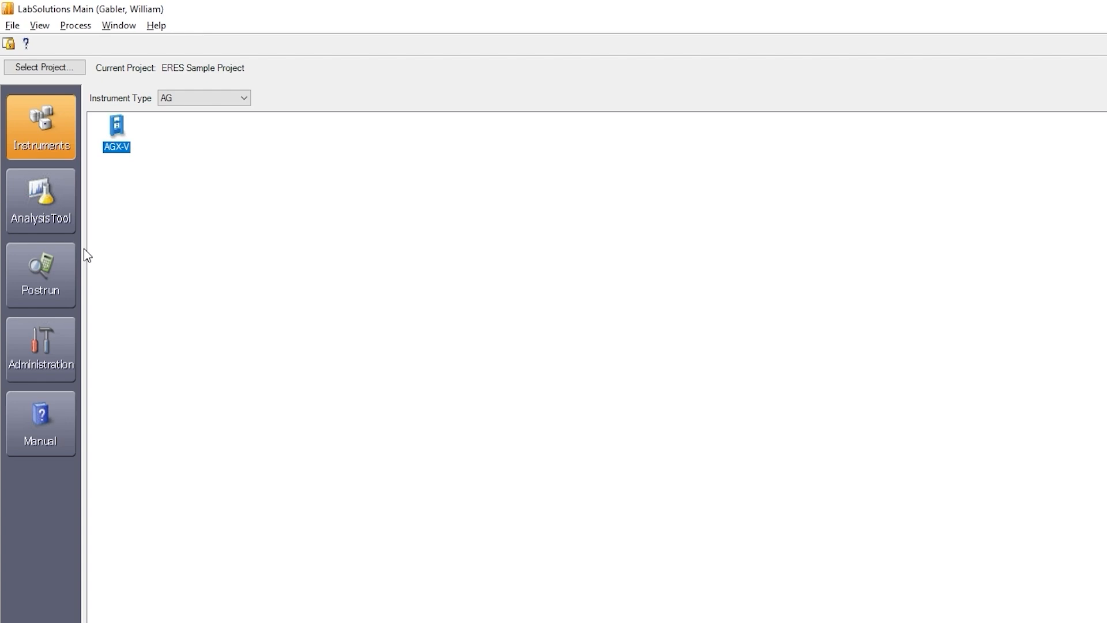
left_click(49, 272)
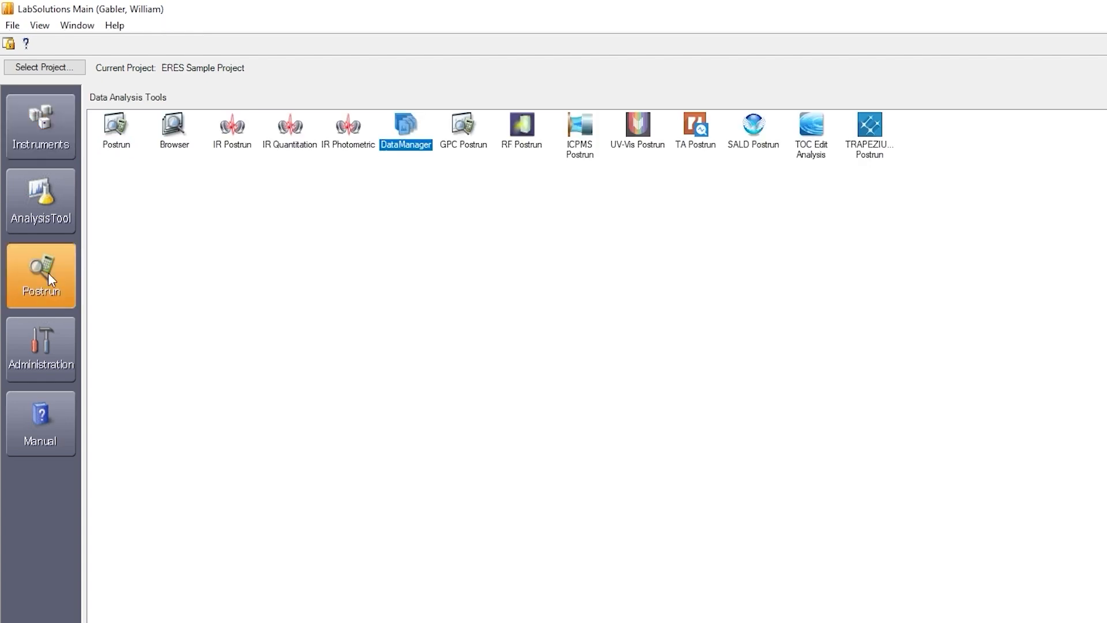
double_click(404, 130)
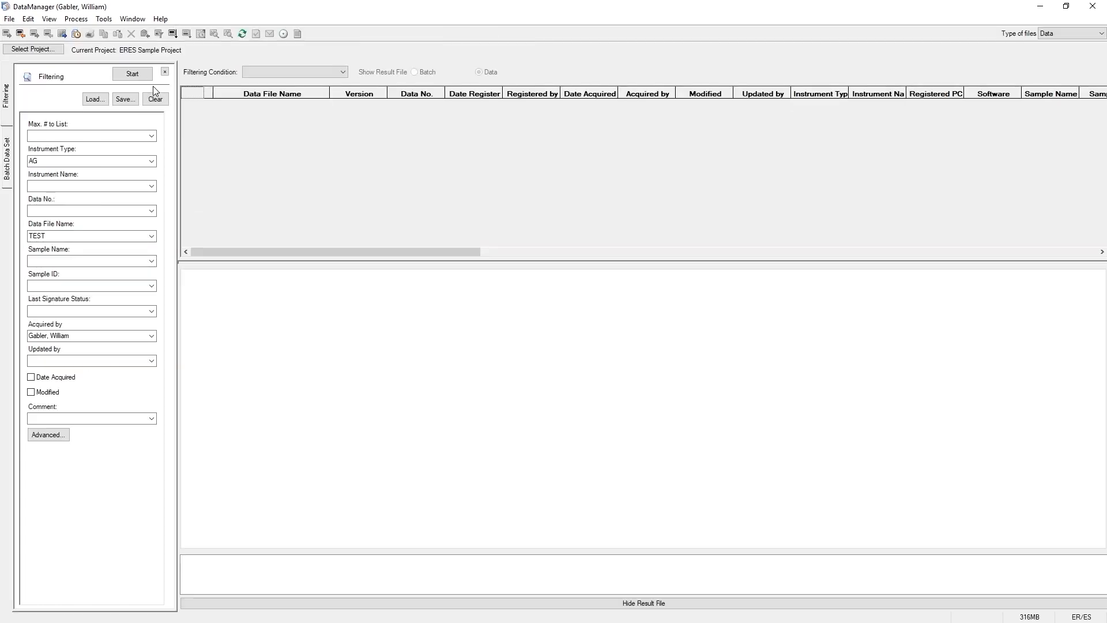
left_click(138, 75)
left_click(233, 108)
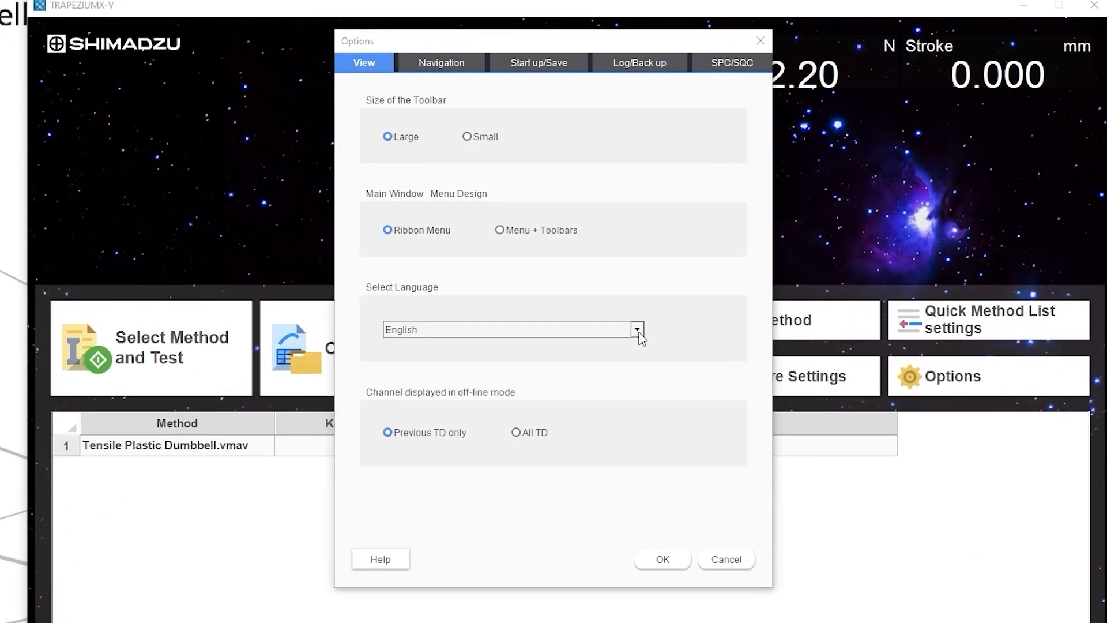
Look through the available interface languages in the TRAPEZIUMX-V options, keeping English.
left_click(638, 334)
left_click_drag(640, 365, 642, 402)
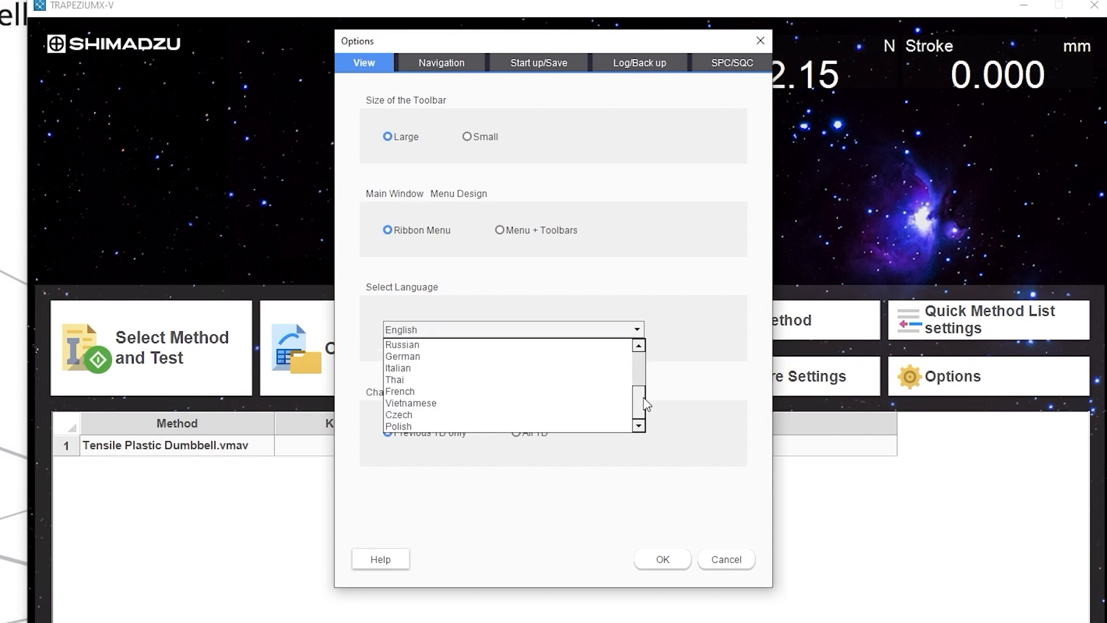
left_click(638, 330)
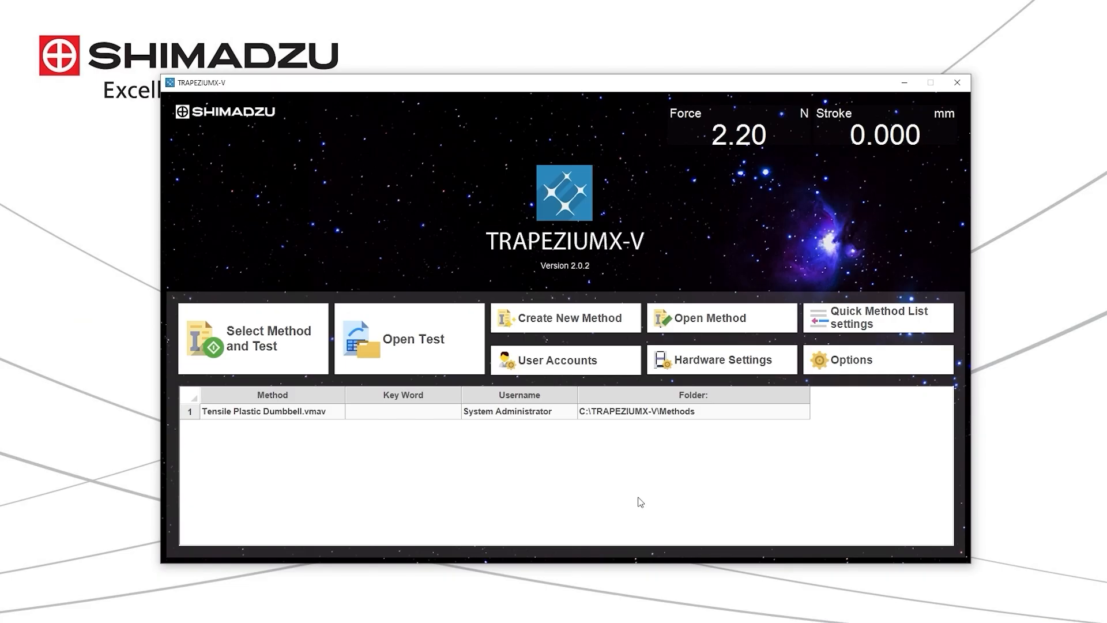